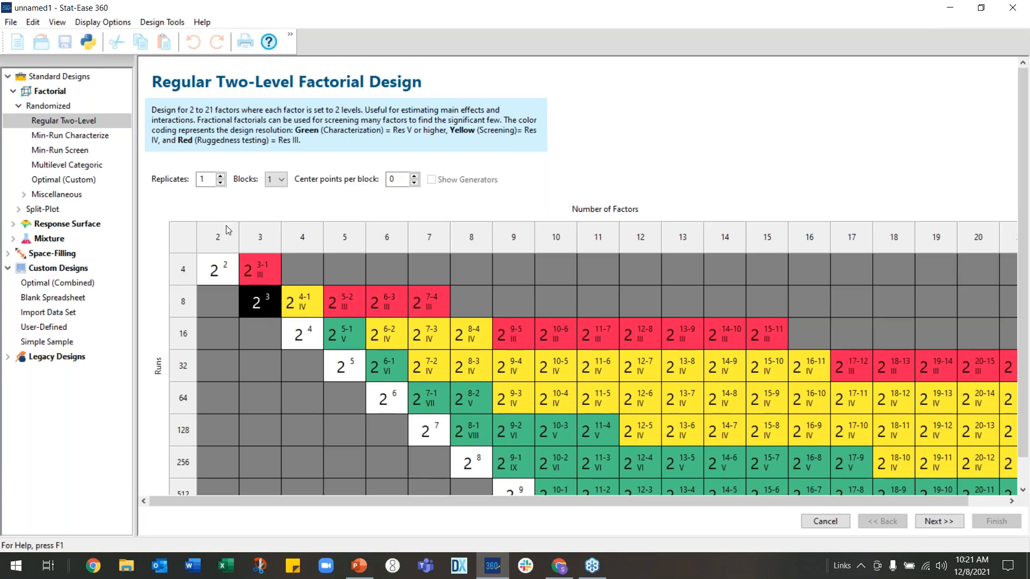
Continue the three-factor 2^3 factorial design with its existing factor settings to the response page
{"action": "left_click", "coordinate": [938, 523]}
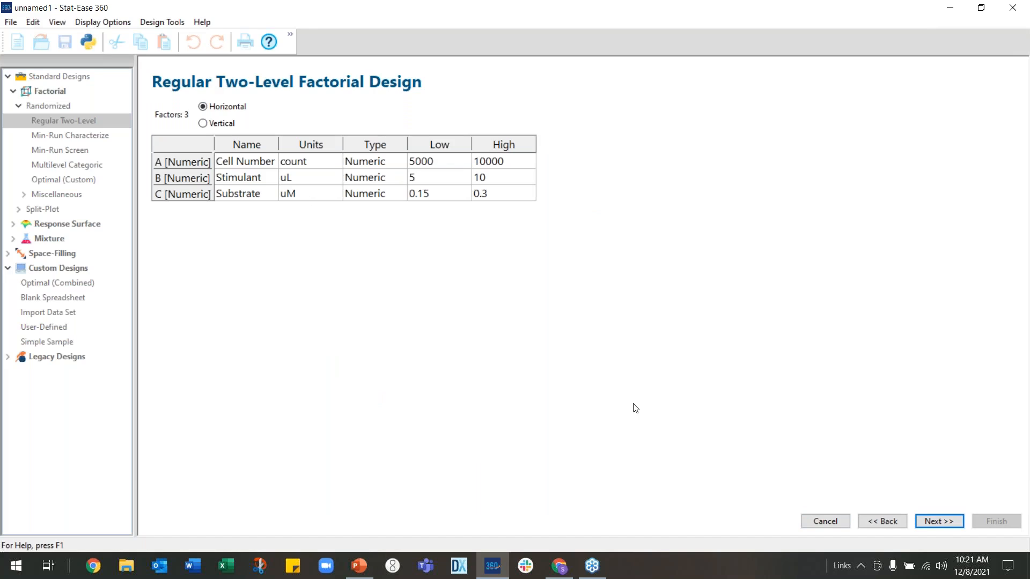
{"action": "left_click", "coordinate": [933, 521]}
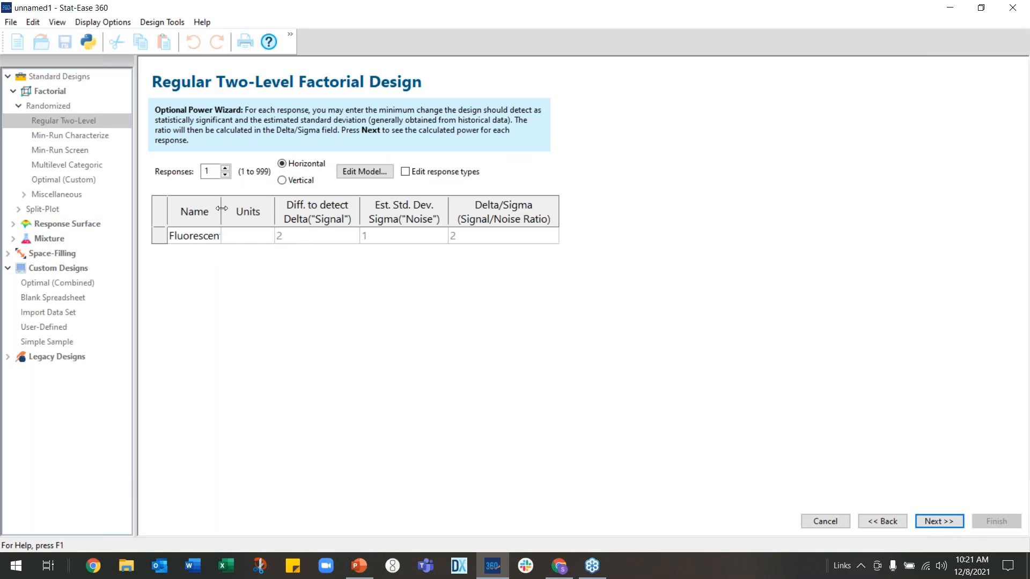
Set the Fluorescent Units response's signal difference to 400 and noise standard deviation to 400, then view the design power
{"action": "left_click_drag", "start_coordinate": [220, 209], "coordinate": [257, 208]}
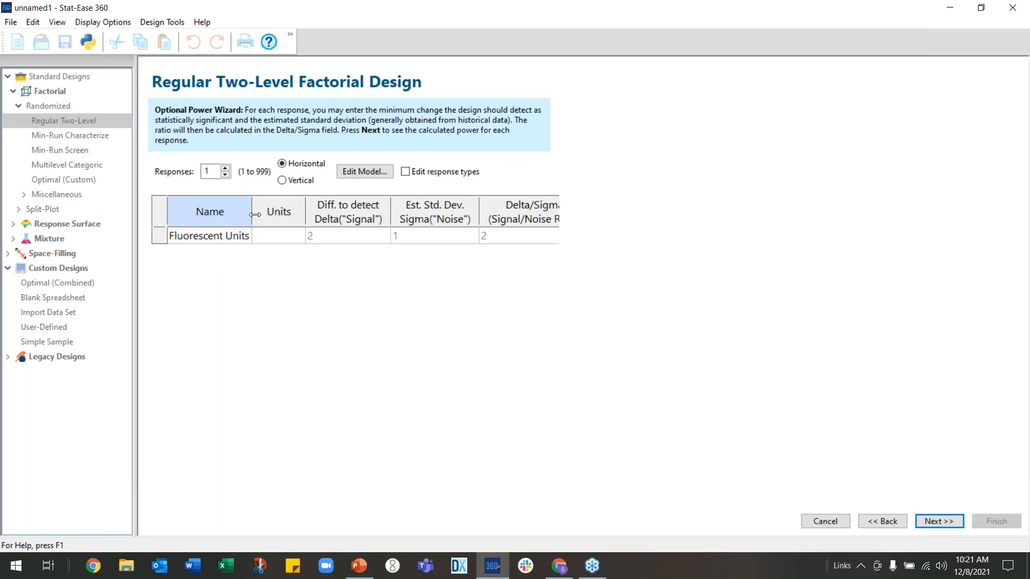
{"action": "left_click", "coordinate": [338, 239]}
{"action": "type", "text": "400"}
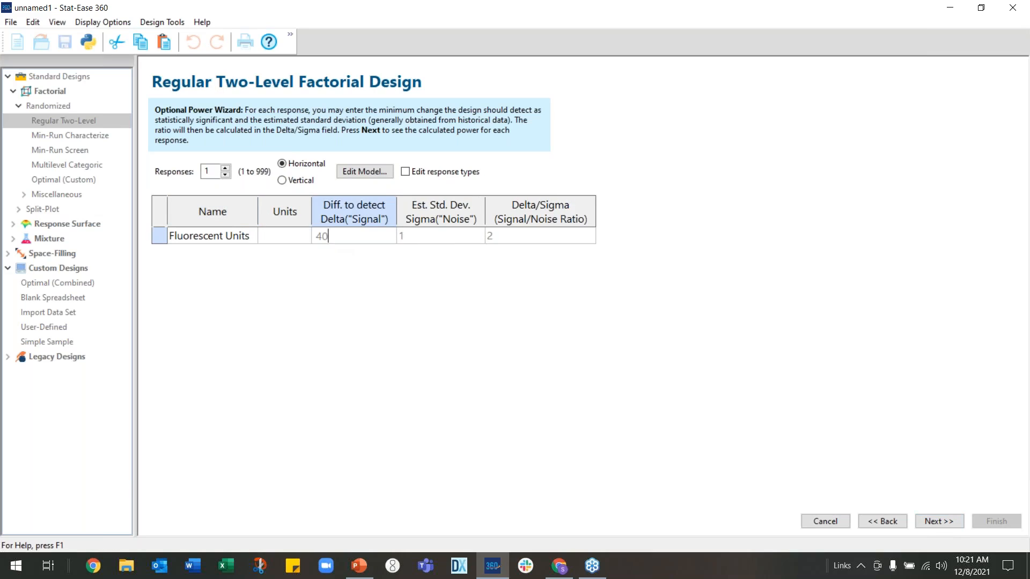
{"action": "key", "text": "Tab"}
{"action": "type", "text": "400"}
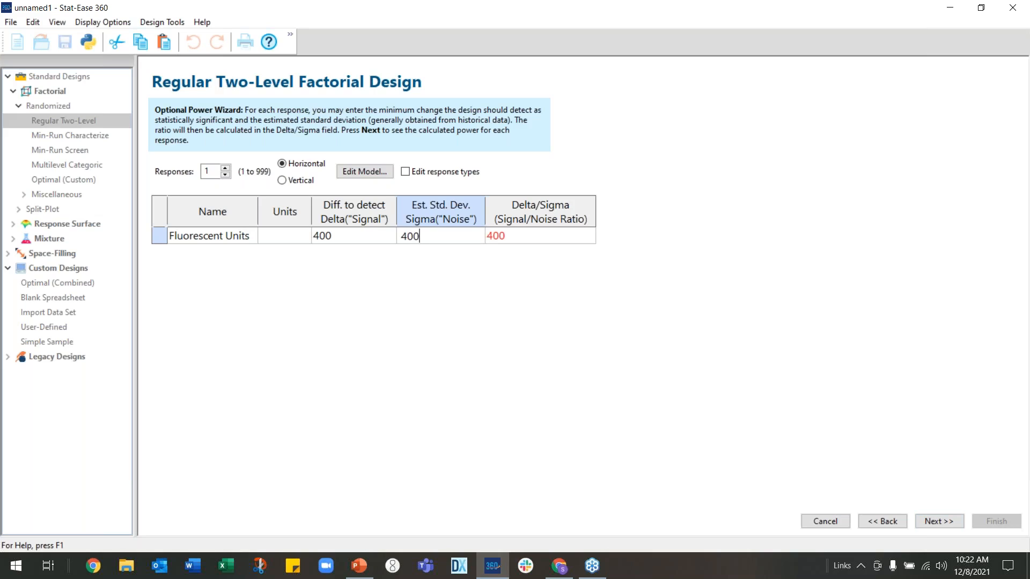
{"action": "key", "text": "Tab"}
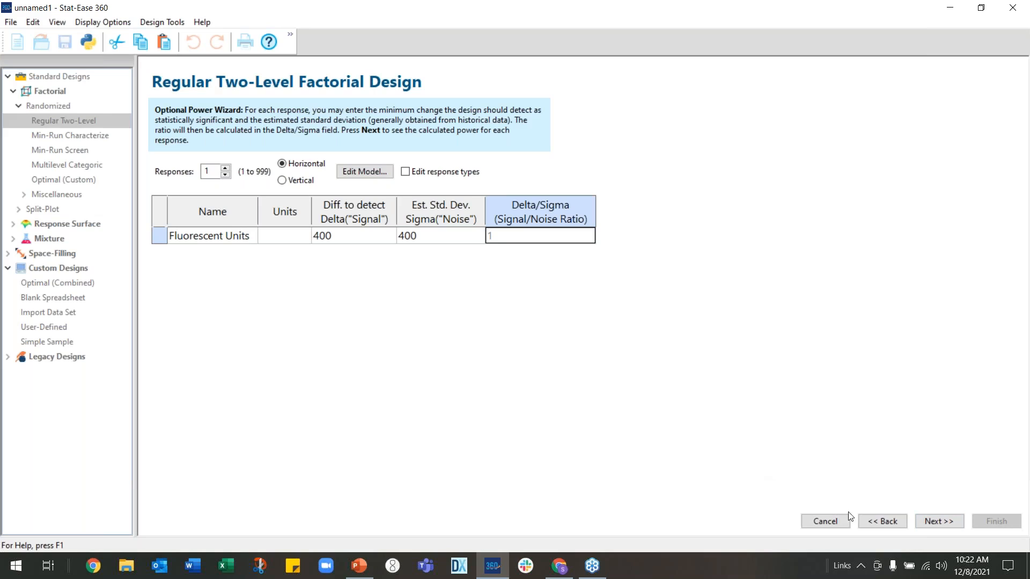
{"action": "left_click", "coordinate": [943, 521]}
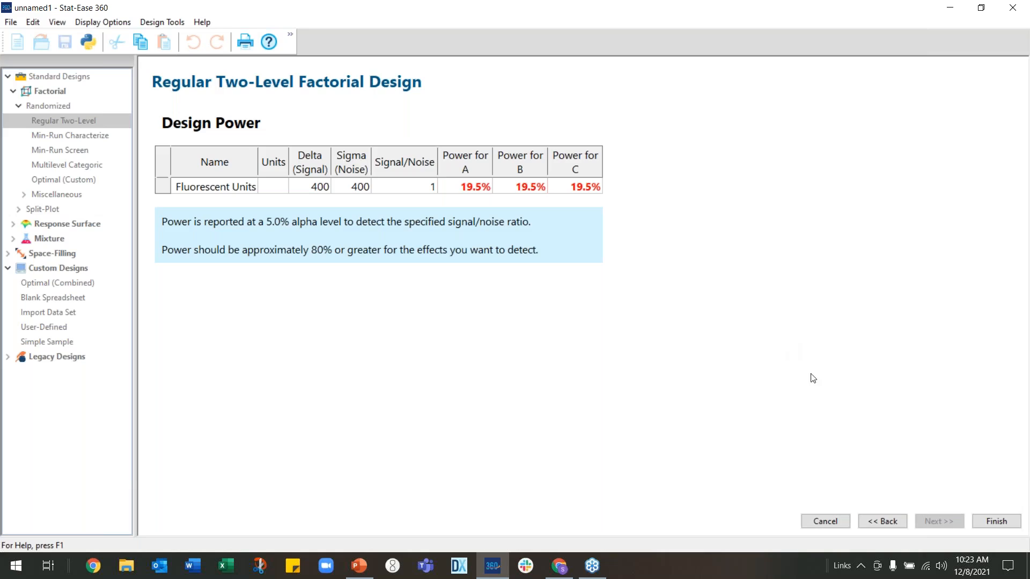
Go back to the design selection, set the replicates to 2, and review the design power again
{"action": "left_click", "coordinate": [878, 524]}
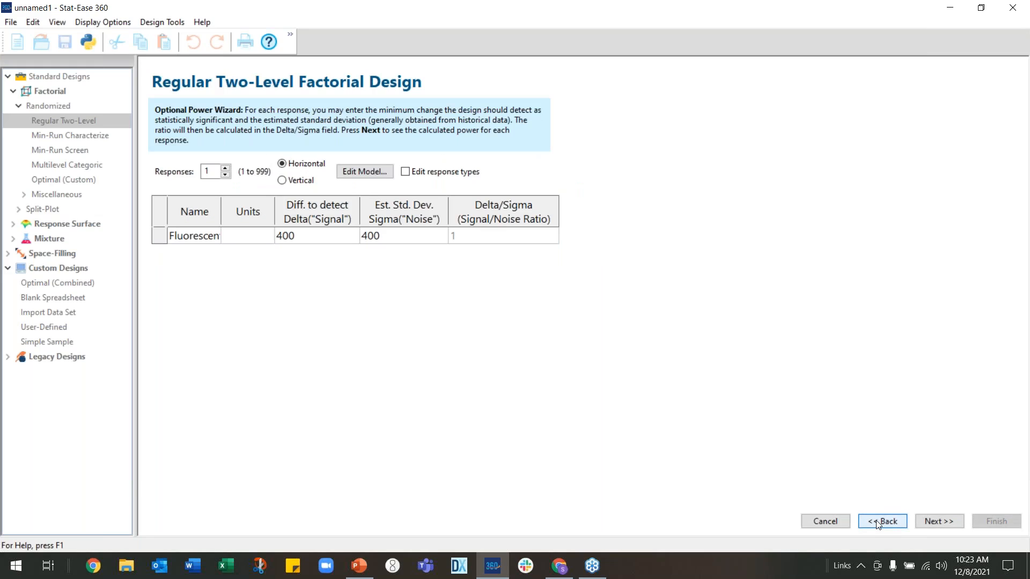
{"action": "left_click", "coordinate": [878, 524]}
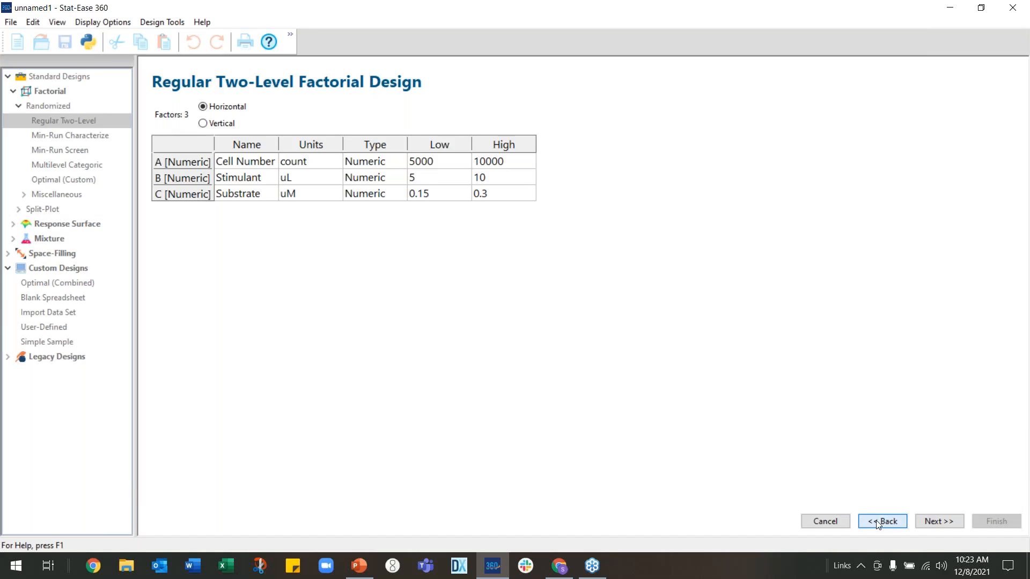
{"action": "left_click", "coordinate": [878, 524]}
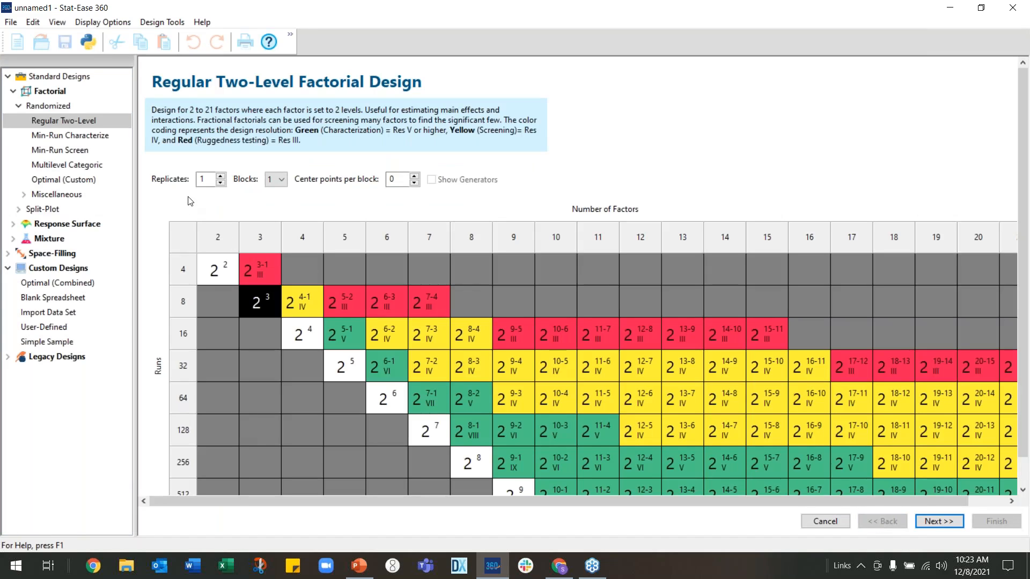
{"action": "left_click", "coordinate": [220, 176]}
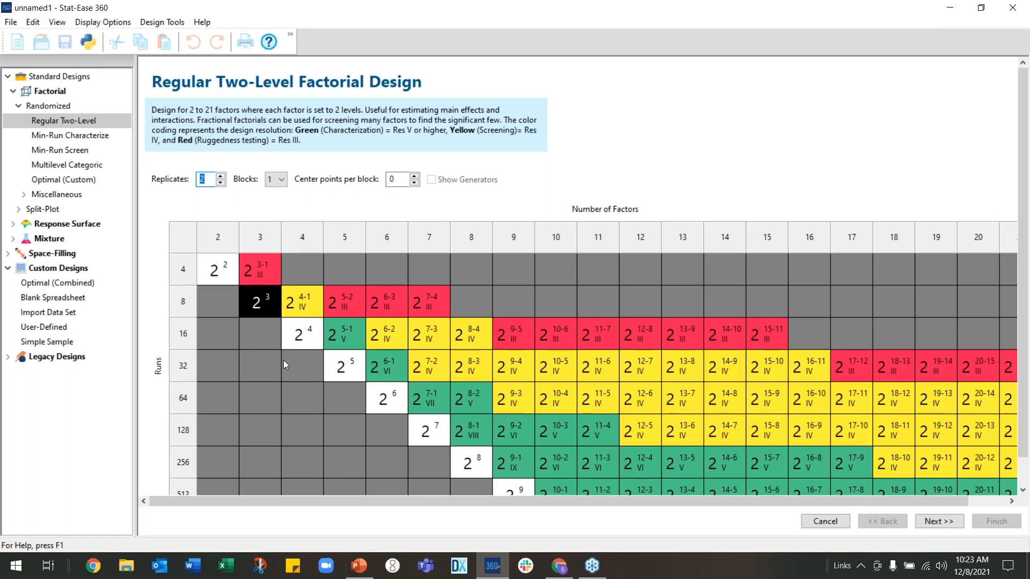
{"action": "left_click", "coordinate": [941, 522]}
{"action": "left_click", "coordinate": [941, 522]}
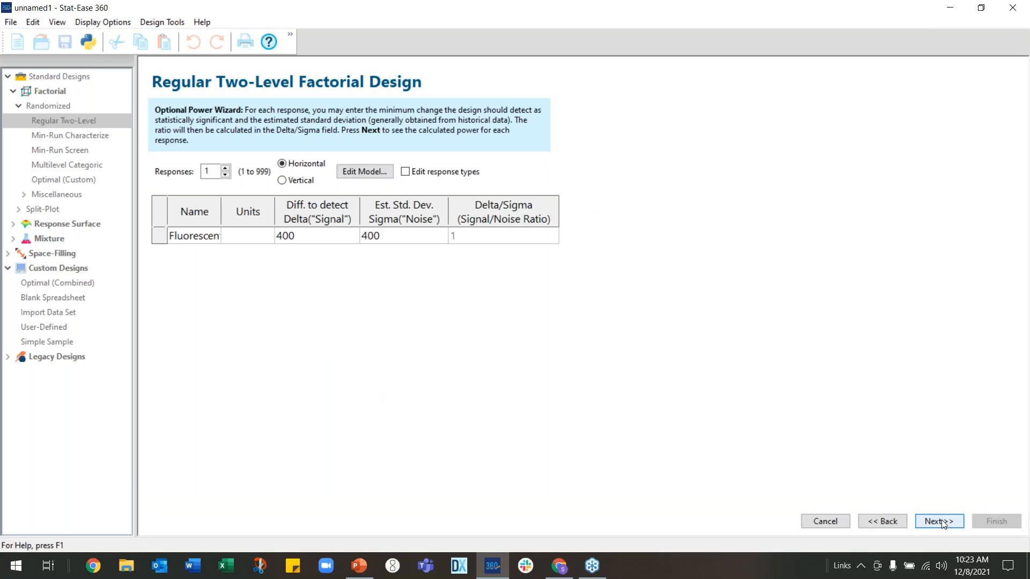
{"action": "left_click", "coordinate": [941, 522]}
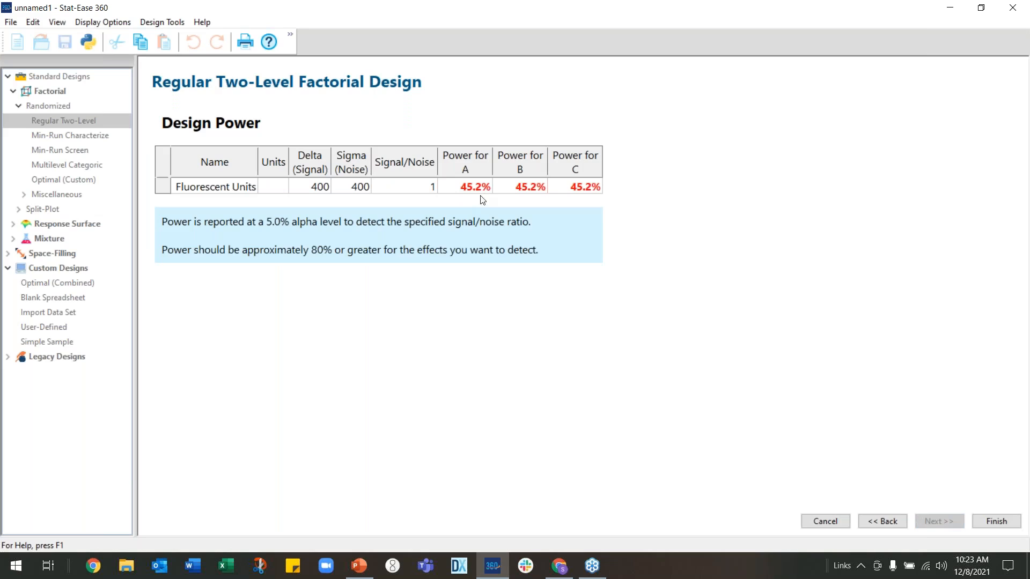
Go back to the design selection, set the replicates to 4, and review the design power again
{"action": "left_click", "coordinate": [894, 522]}
{"action": "left_click", "coordinate": [894, 523]}
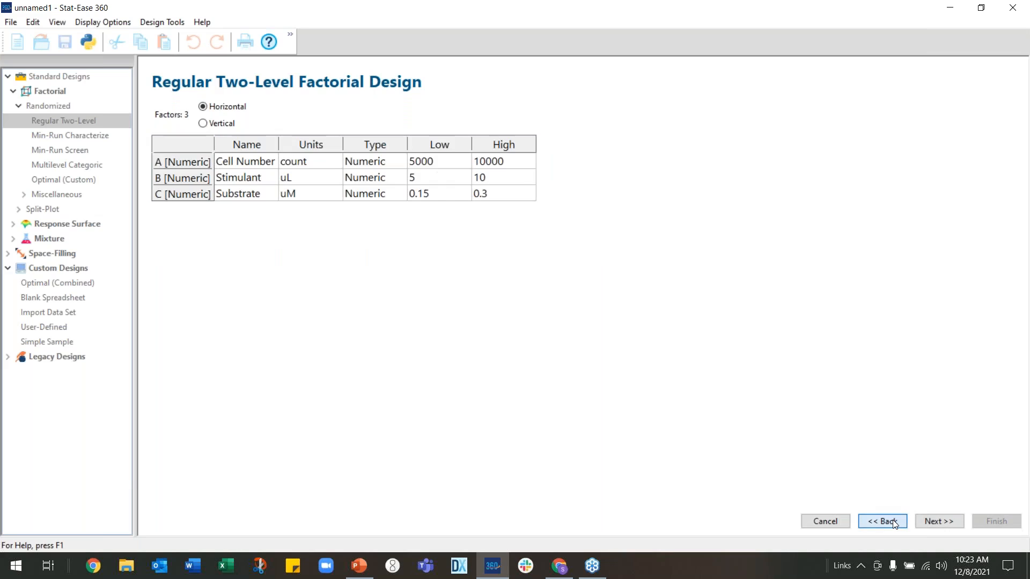
{"action": "left_click", "coordinate": [894, 523]}
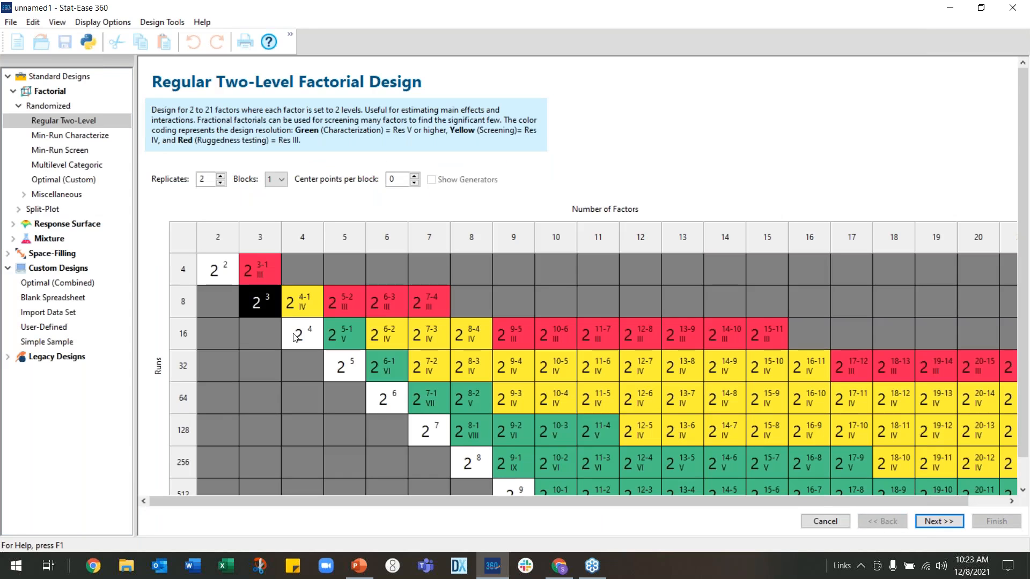
{"action": "left_click", "coordinate": [220, 176]}
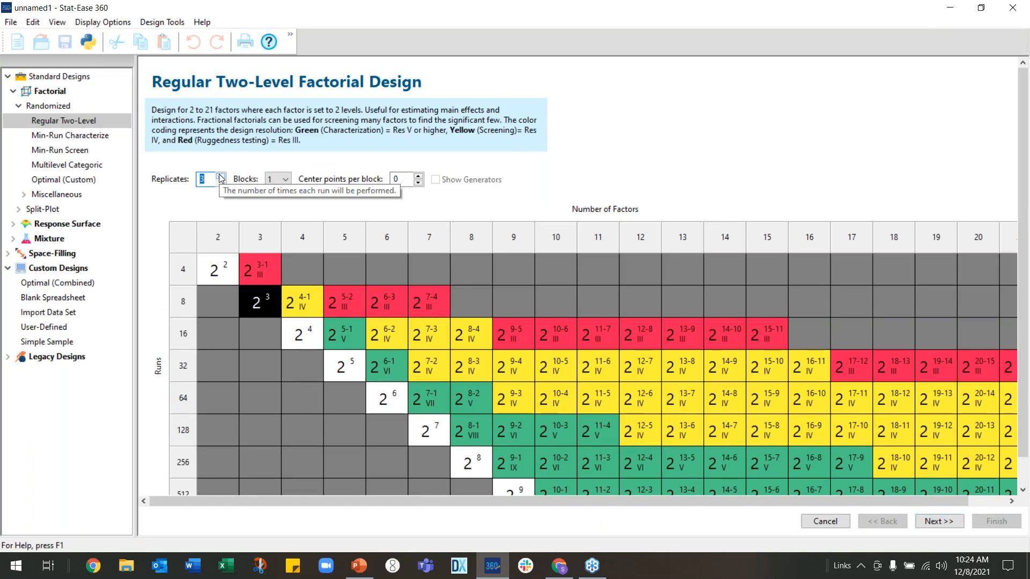
{"action": "left_click", "coordinate": [220, 175]}
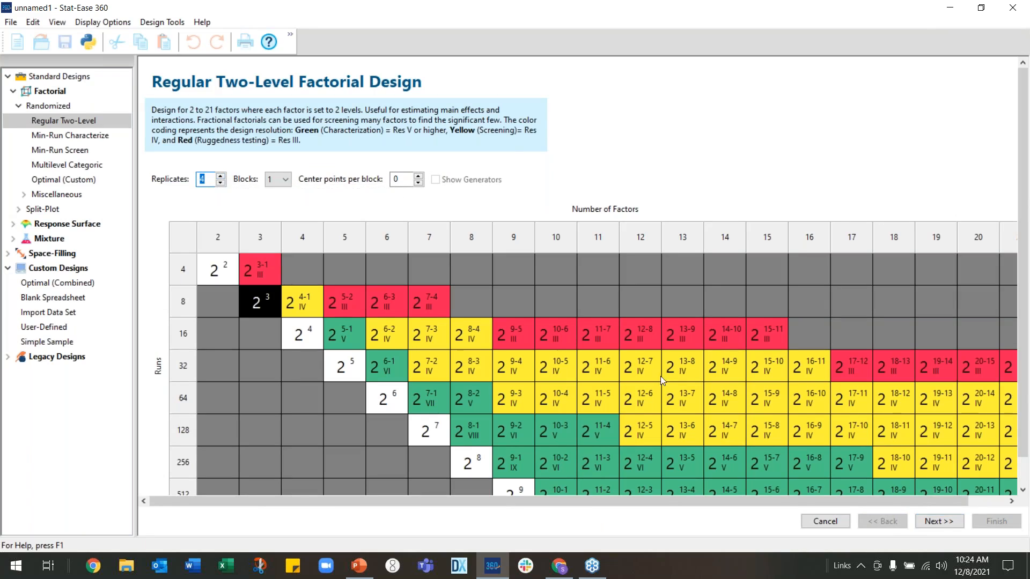
{"action": "left_click", "coordinate": [948, 528]}
{"action": "left_click", "coordinate": [946, 525]}
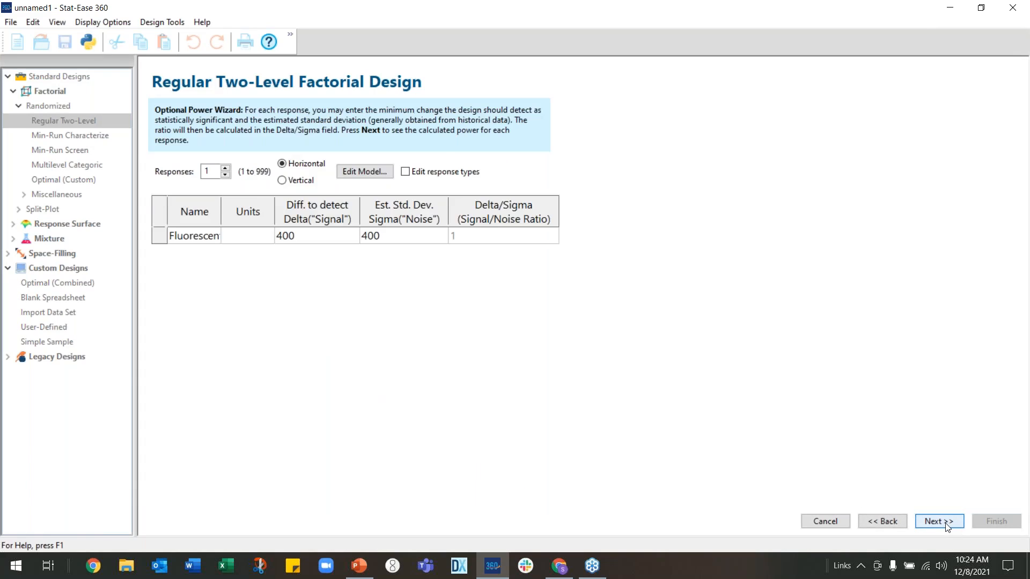
{"action": "left_click", "coordinate": [946, 524]}
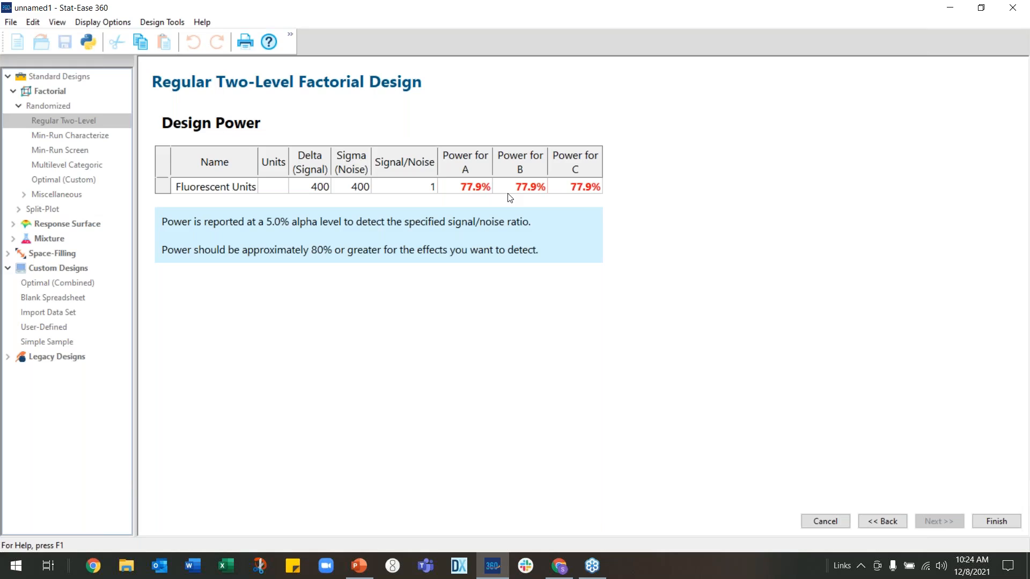
Go back, set the replicates to 5, review the design power, and finish building the design
{"action": "left_click", "coordinate": [888, 523]}
{"action": "left_click", "coordinate": [887, 523]}
{"action": "left_click", "coordinate": [887, 524]}
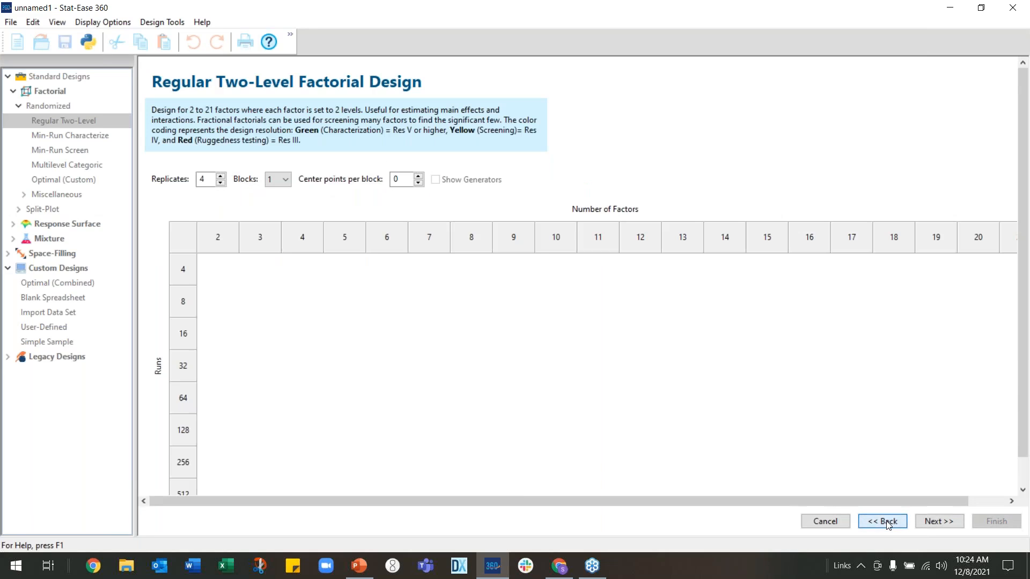
{"action": "left_click", "coordinate": [220, 177]}
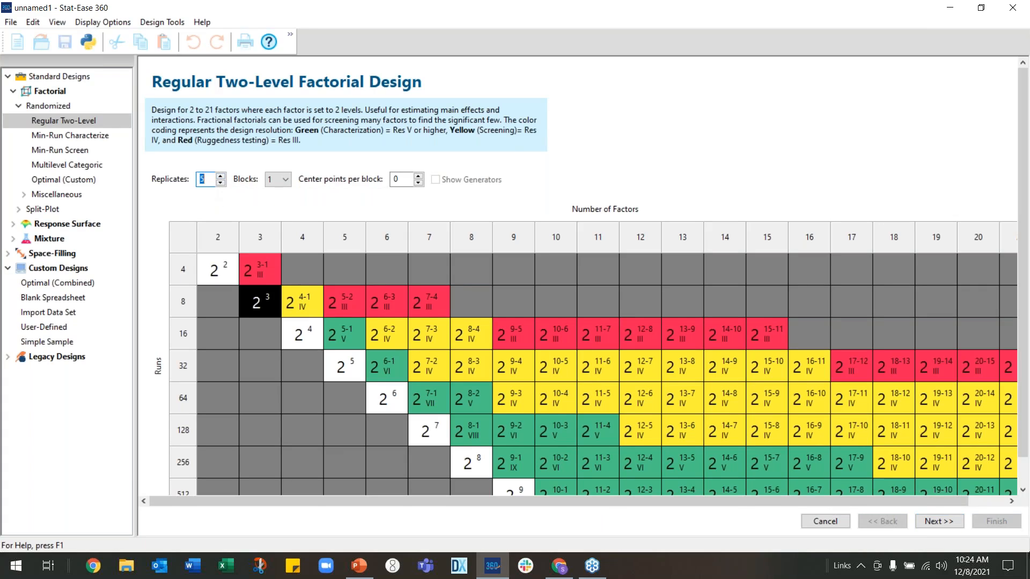
{"action": "left_click", "coordinate": [937, 522]}
{"action": "left_click", "coordinate": [937, 522]}
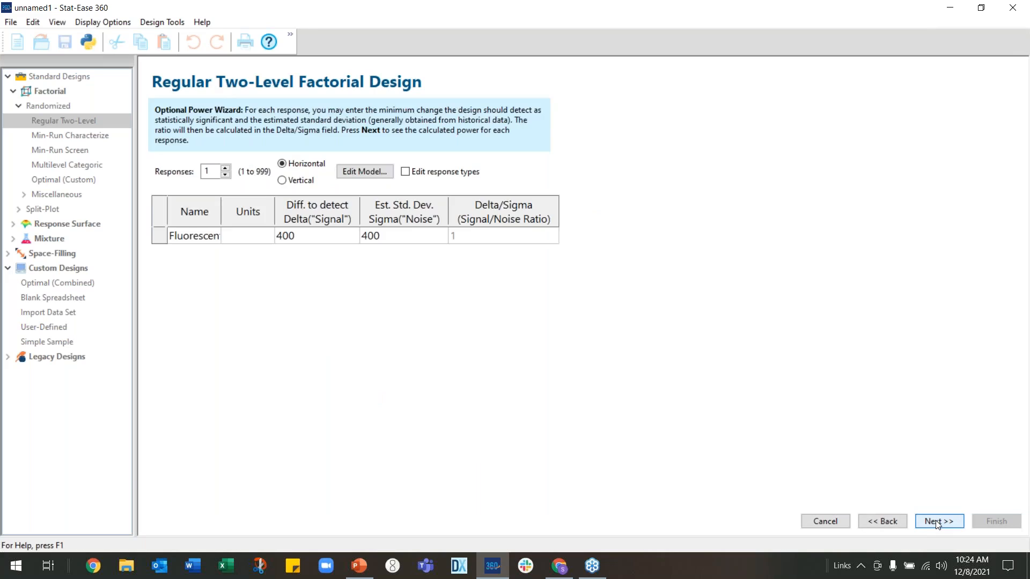
{"action": "left_click", "coordinate": [937, 522]}
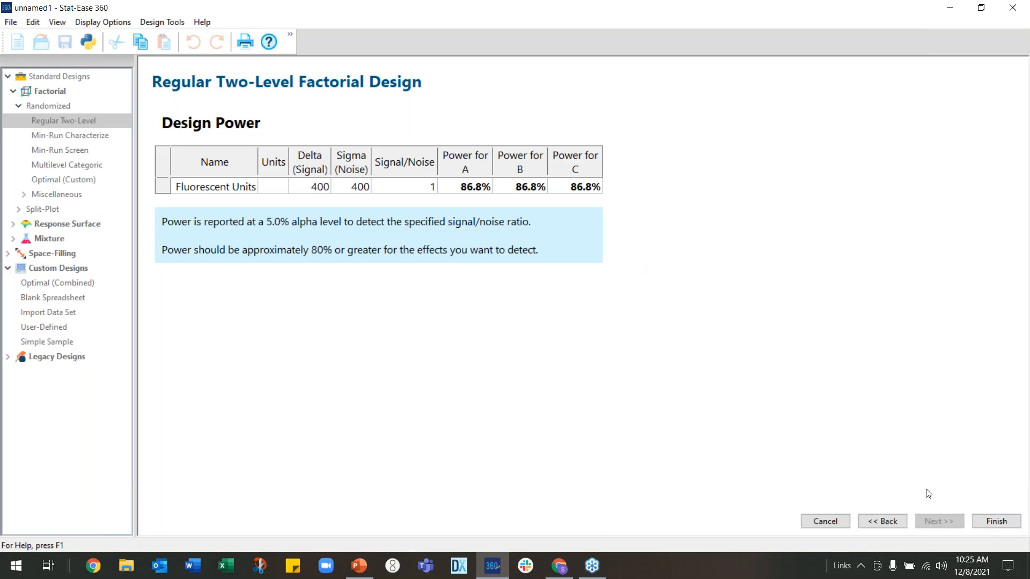
{"action": "left_click", "coordinate": [990, 524]}
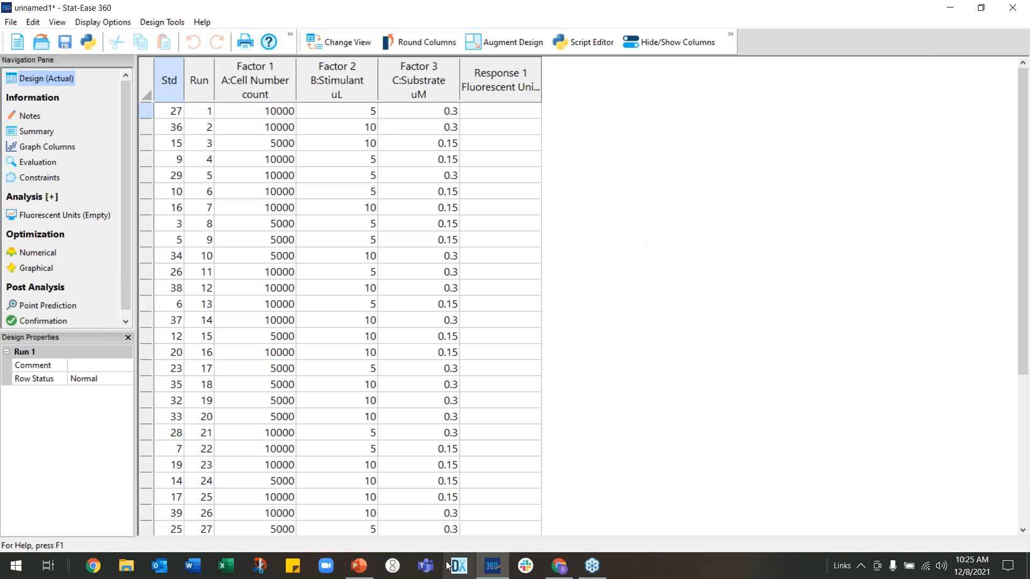
Switch to PowerPoint and advance the slide show to the next slide
{"action": "left_click", "coordinate": [358, 573]}
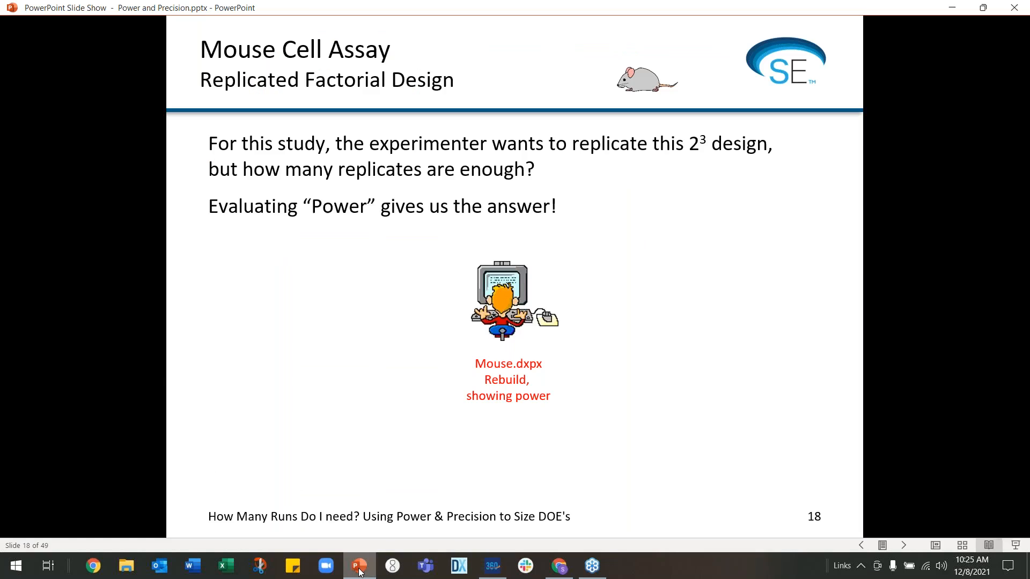
{"action": "left_click", "coordinate": [503, 406]}
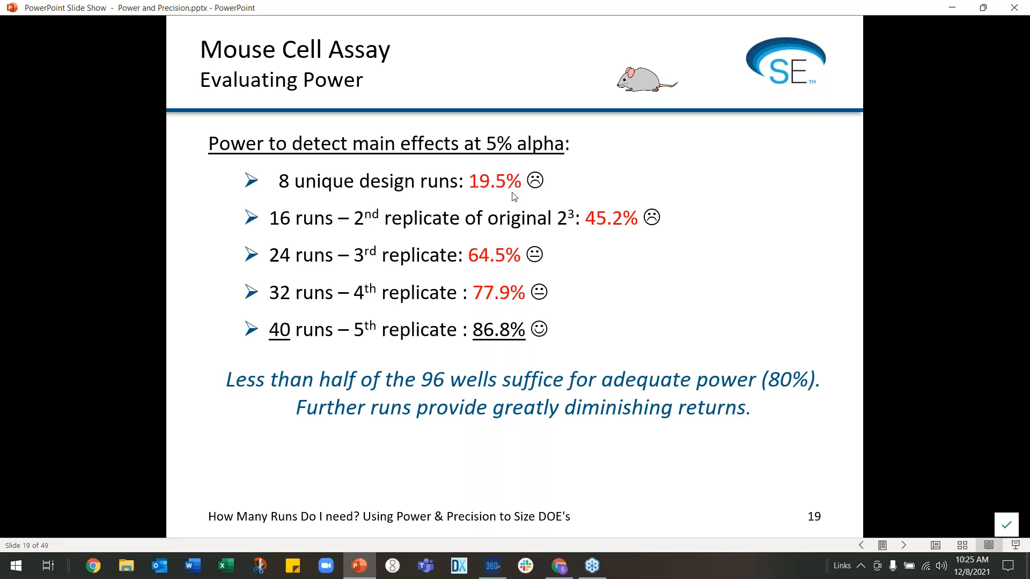
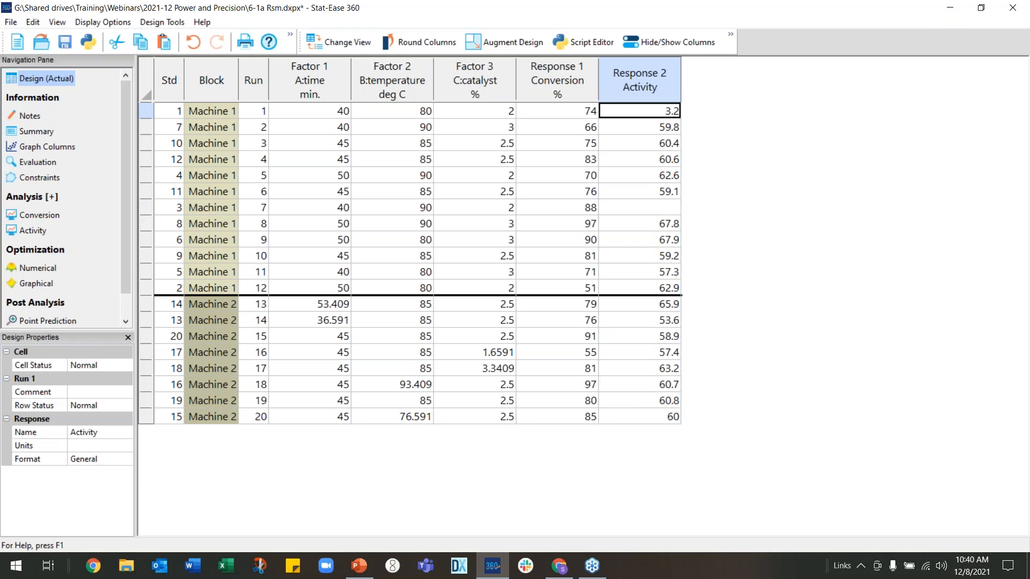
Clear all values from the Activity response column
{"action": "left_click_drag", "start_coordinate": [638, 113], "coordinate": [643, 416]}
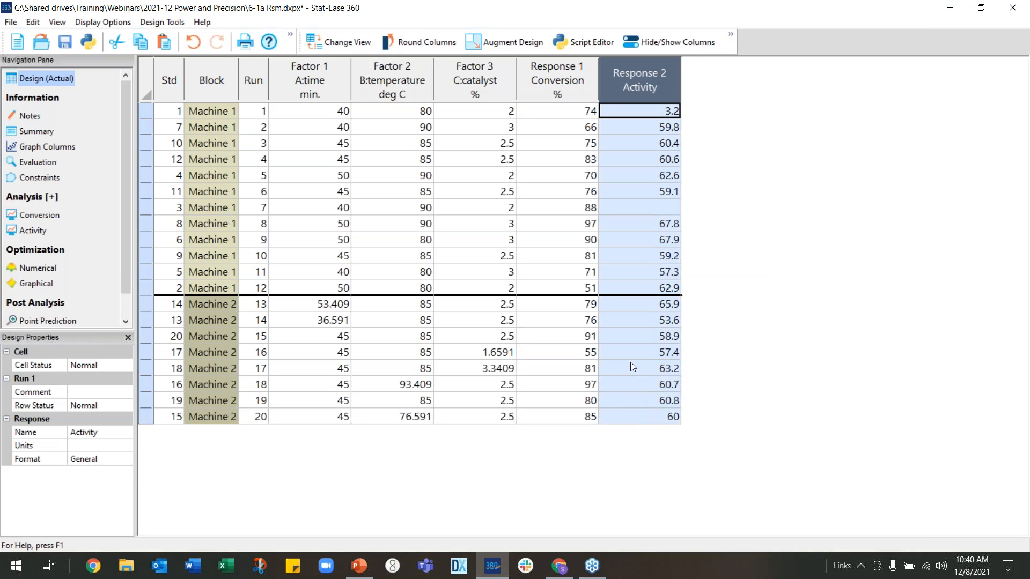
{"action": "right_click", "coordinate": [630, 362]}
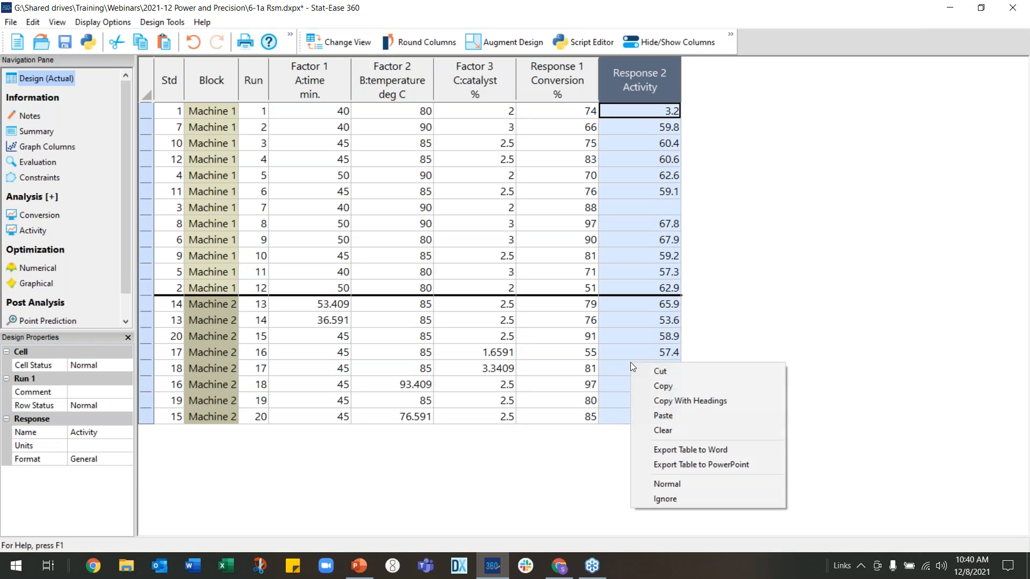
{"action": "left_click", "coordinate": [681, 432]}
{"action": "left_click", "coordinate": [658, 395]}
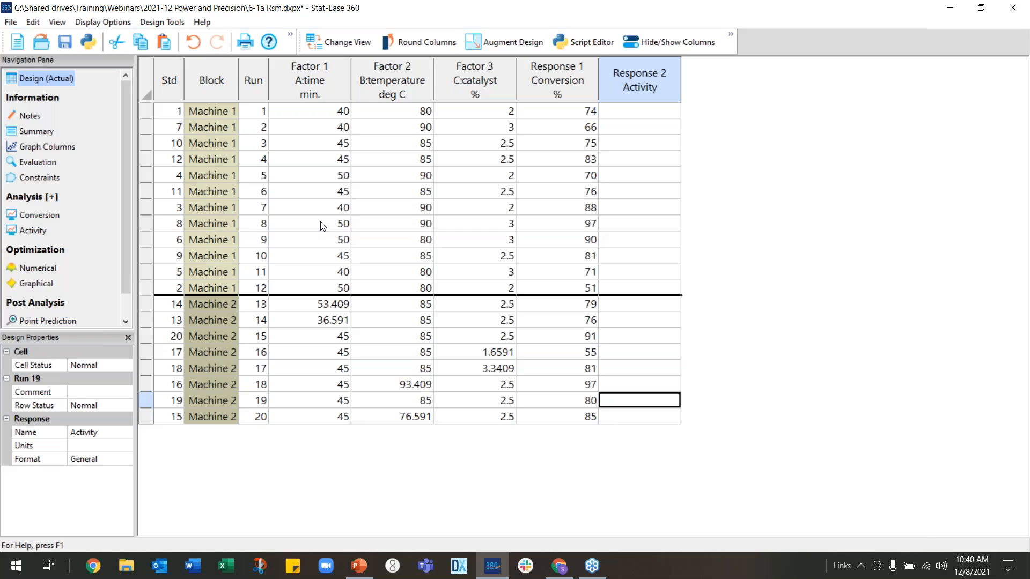
Open the design evaluation's FDS graph and set the FDS tool's delta to 1.3
{"action": "left_click", "coordinate": [39, 163]}
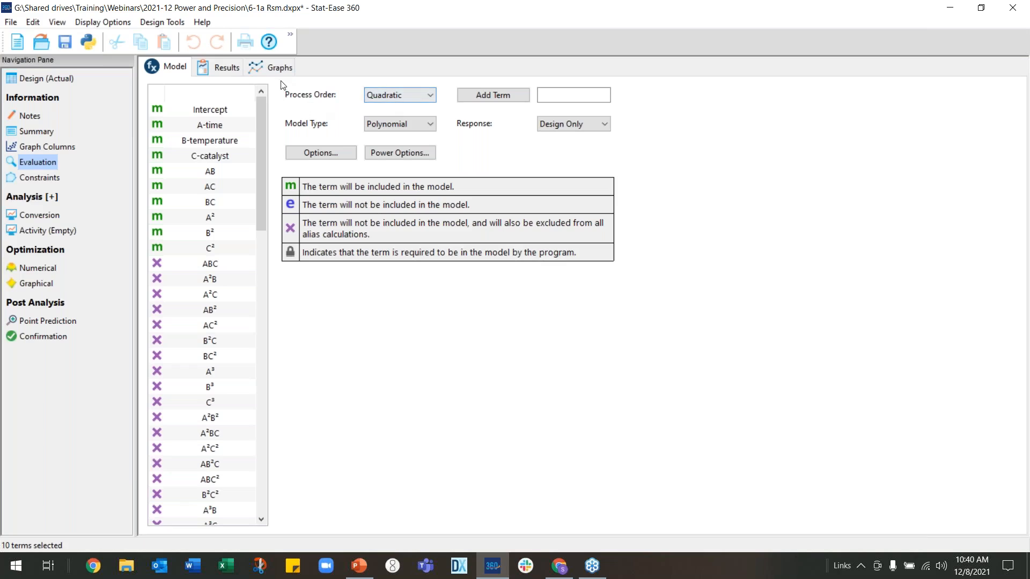
{"action": "left_click", "coordinate": [282, 71]}
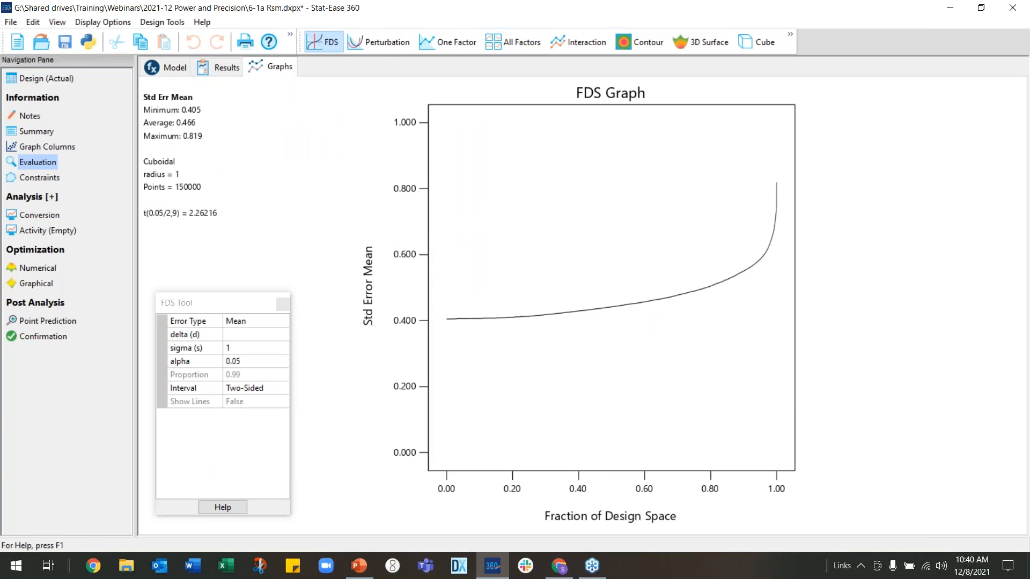
{"action": "left_click_drag", "start_coordinate": [217, 299], "coordinate": [207, 252]}
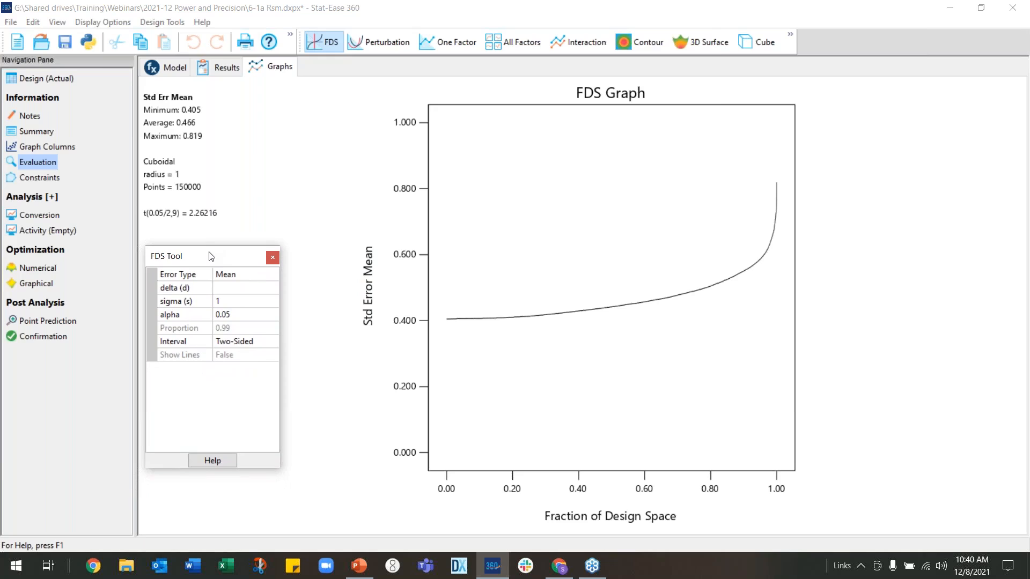
{"action": "left_click", "coordinate": [222, 290]}
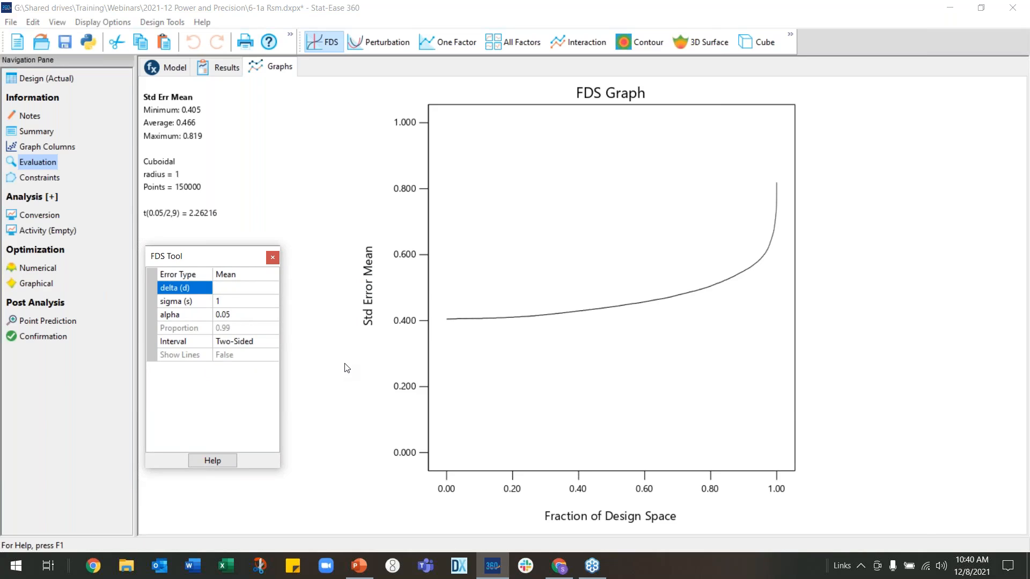
{"action": "type", "text": "1.3"}
{"action": "key", "text": "Return"}
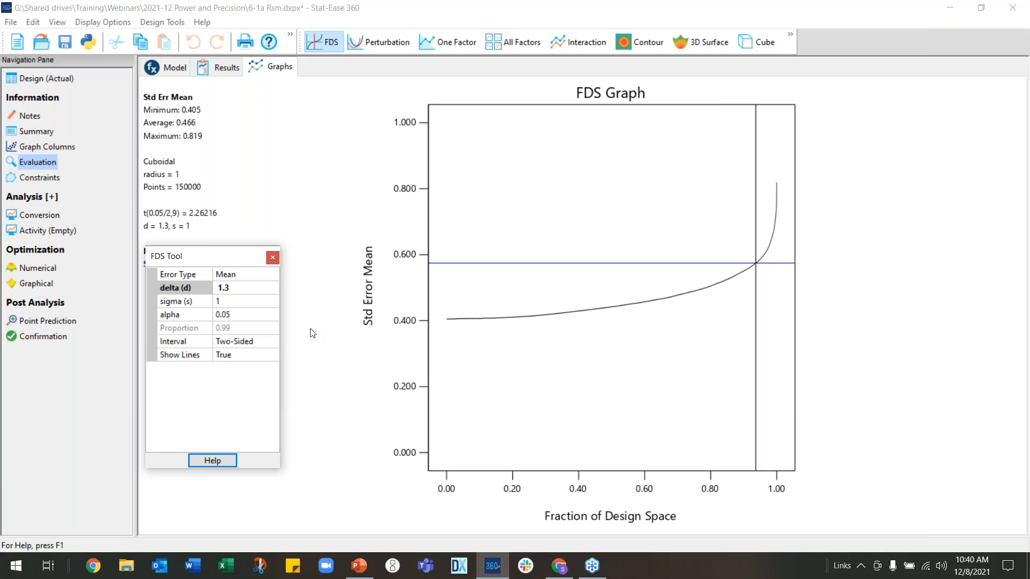
Set the FDS tool's sigma to 1.1
{"action": "left_click", "coordinate": [253, 302]}
{"action": "type", "text": "1."}
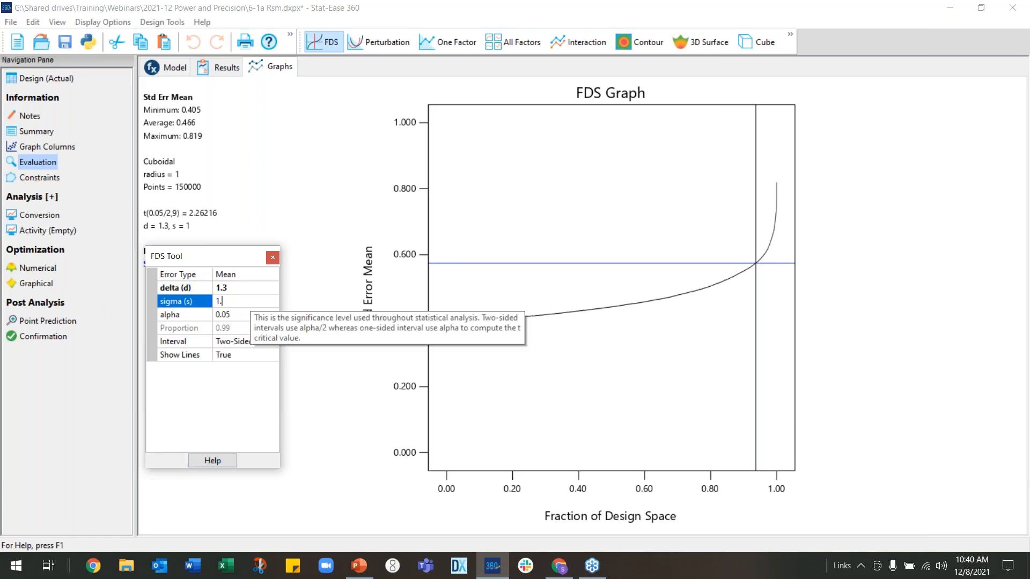
{"action": "type", "text": "1"}
{"action": "key", "text": "Return"}
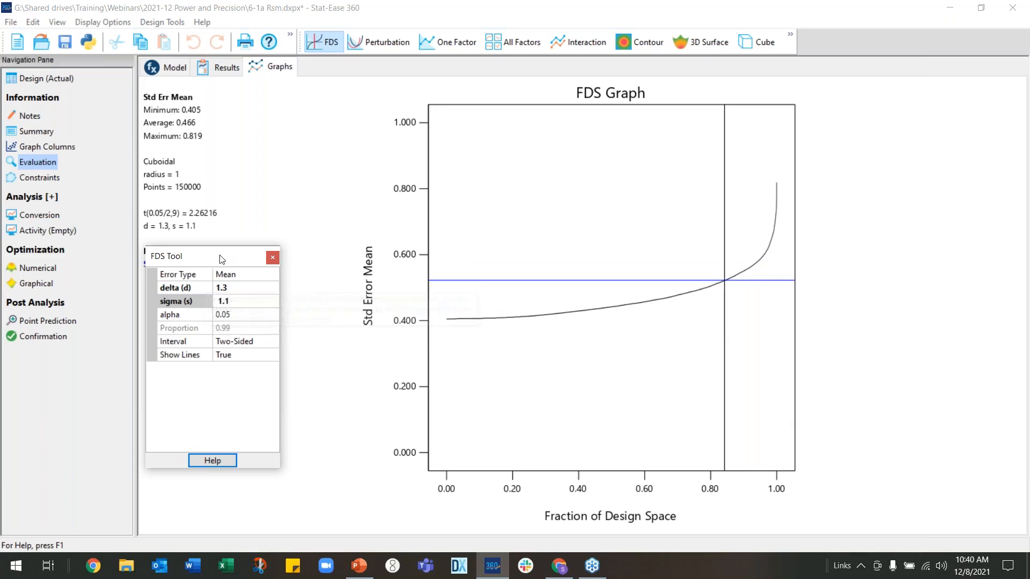
{"action": "left_click_drag", "start_coordinate": [222, 259], "coordinate": [222, 305]}
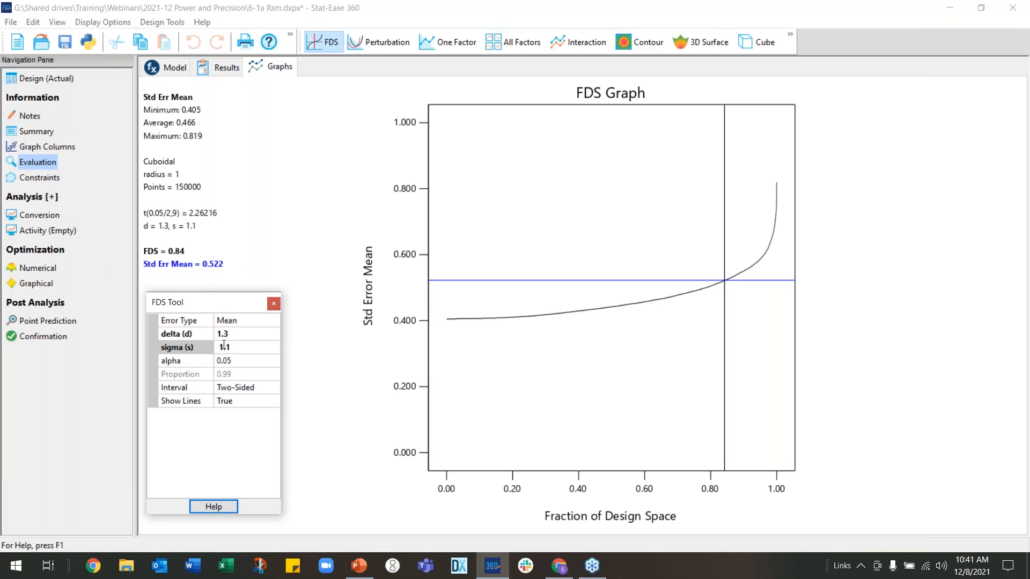
Display the standard error of design as a 3D surface graph
{"action": "mouse_move", "coordinate": [238, 358]}
{"action": "mouse_move", "coordinate": [194, 253]}
{"action": "left_click", "coordinate": [700, 43]}
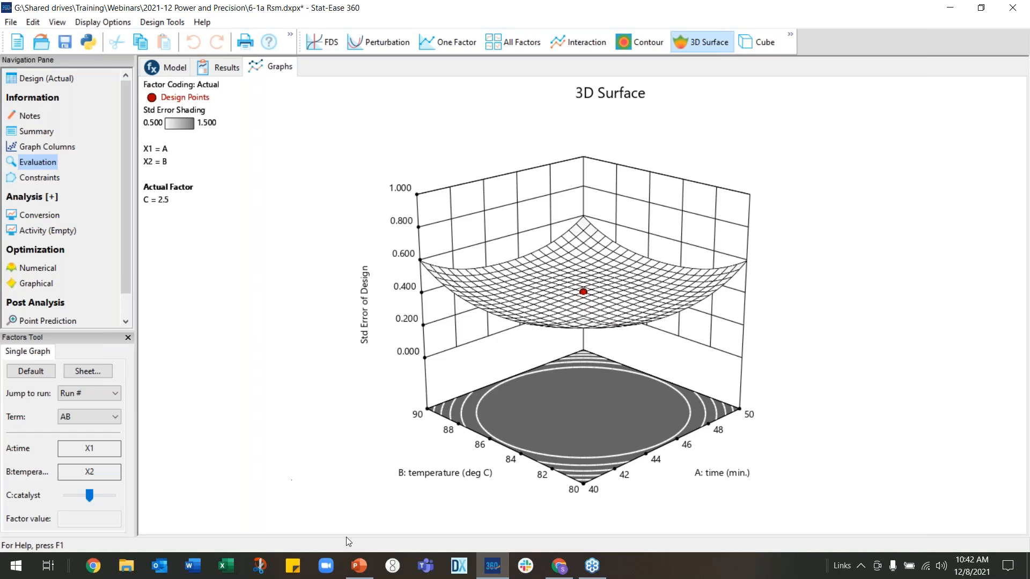
Switch back to the PowerPoint slide show and advance to the next slide
{"action": "left_click", "coordinate": [358, 573]}
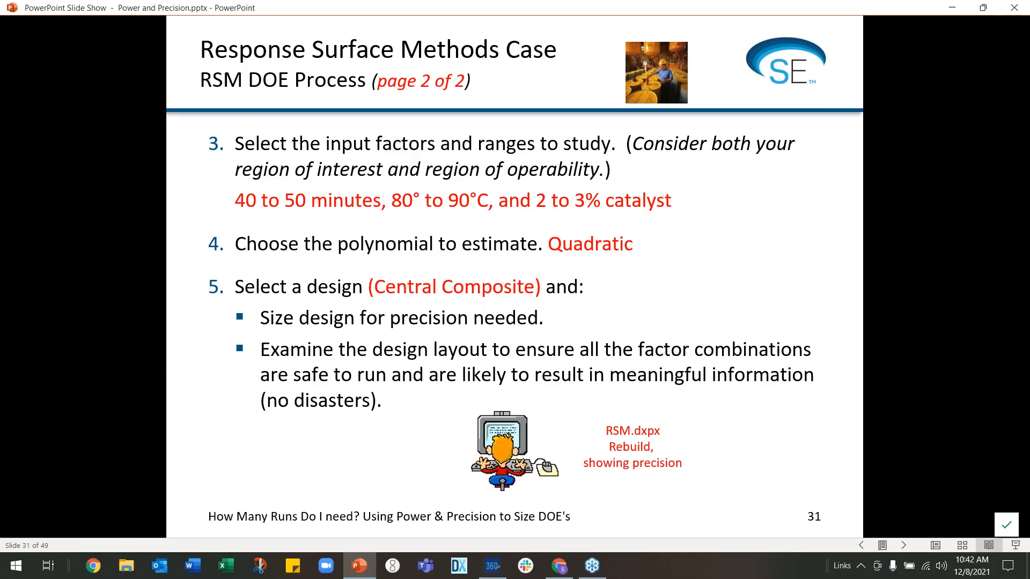
{"action": "key", "text": "Right"}
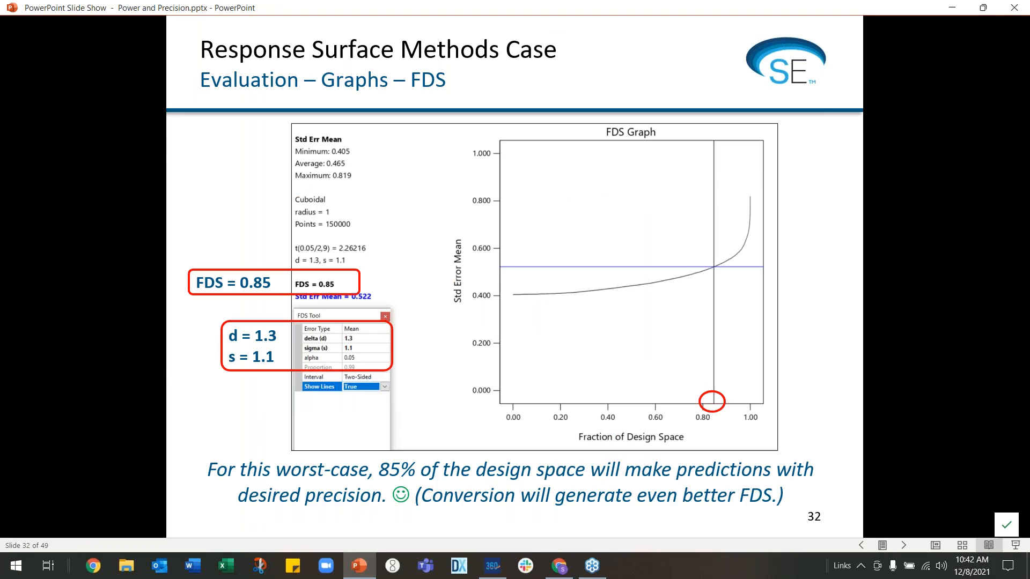
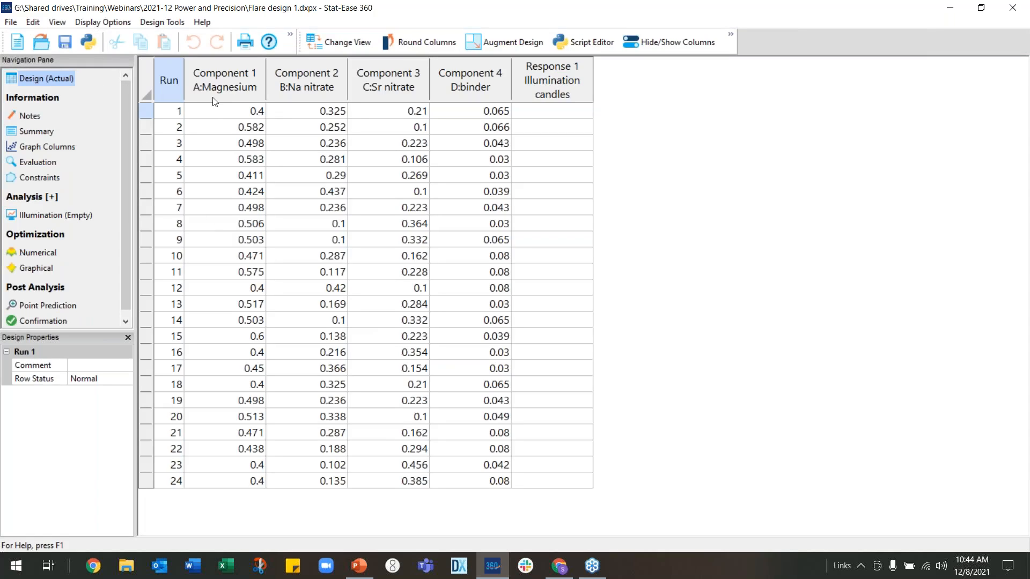
Rebuild a new optimal mixture design reusing the previous design's factors and responses, keeping the default run settings
{"action": "left_click", "coordinate": [12, 23]}
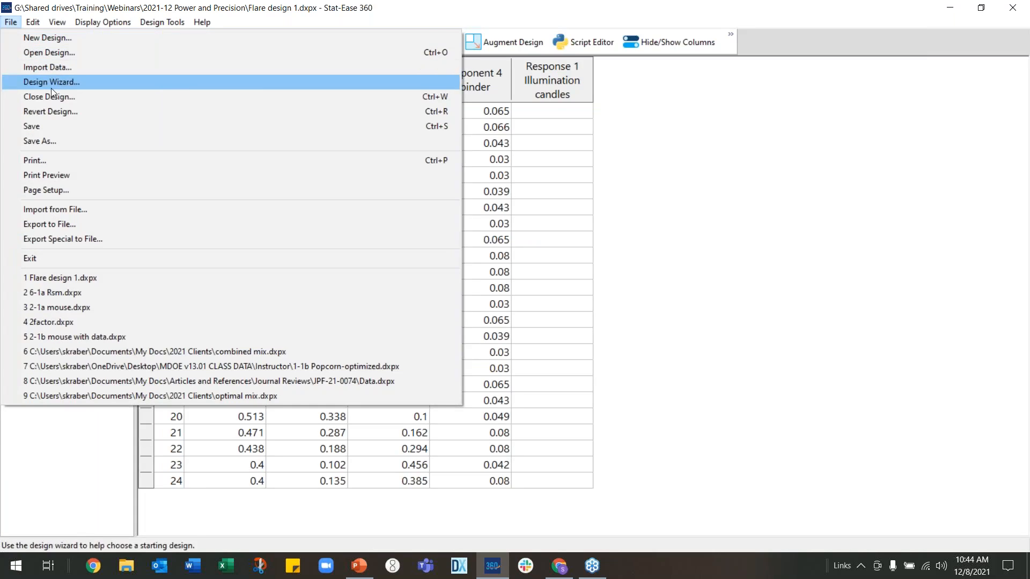
{"action": "left_click", "coordinate": [52, 37]}
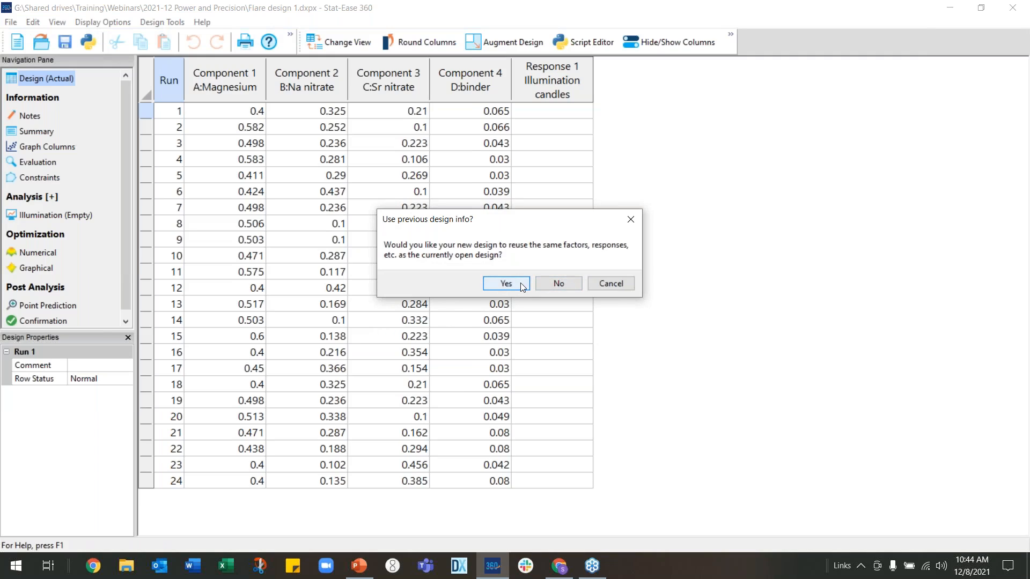
{"action": "left_click", "coordinate": [506, 284]}
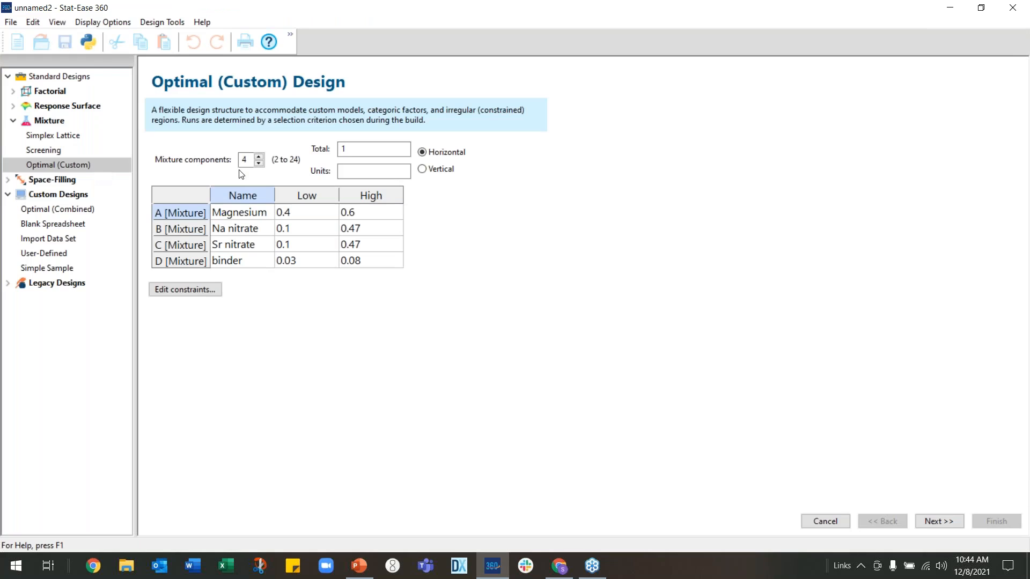
{"action": "left_click", "coordinate": [352, 146]}
{"action": "left_click", "coordinate": [938, 521]}
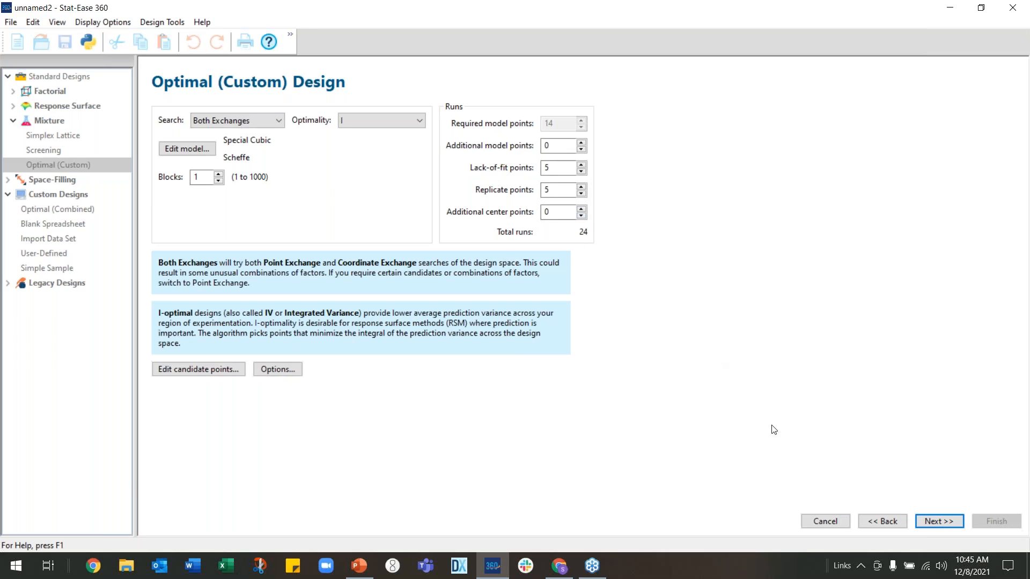
{"action": "left_click", "coordinate": [934, 522]}
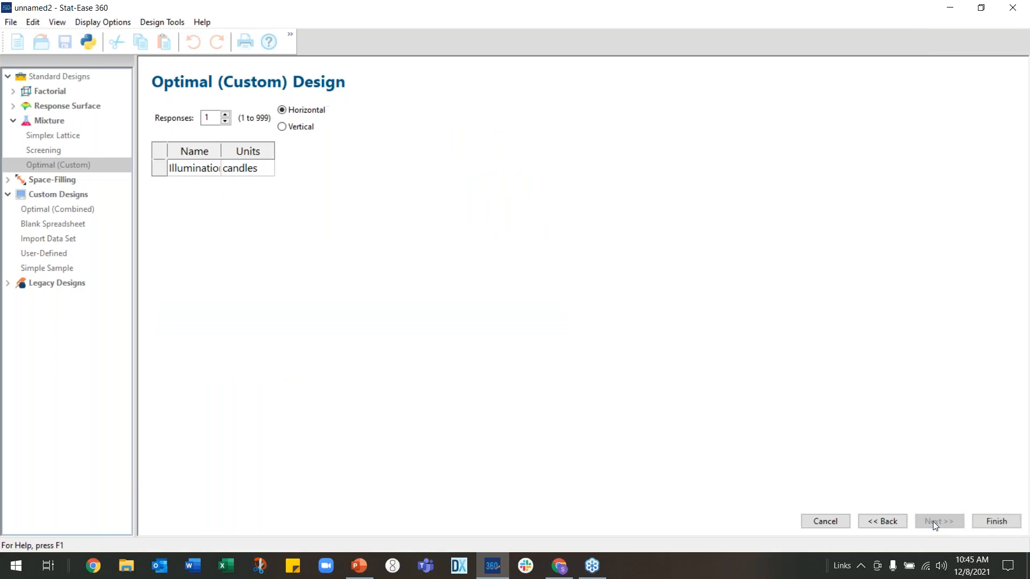
{"action": "left_click", "coordinate": [985, 521]}
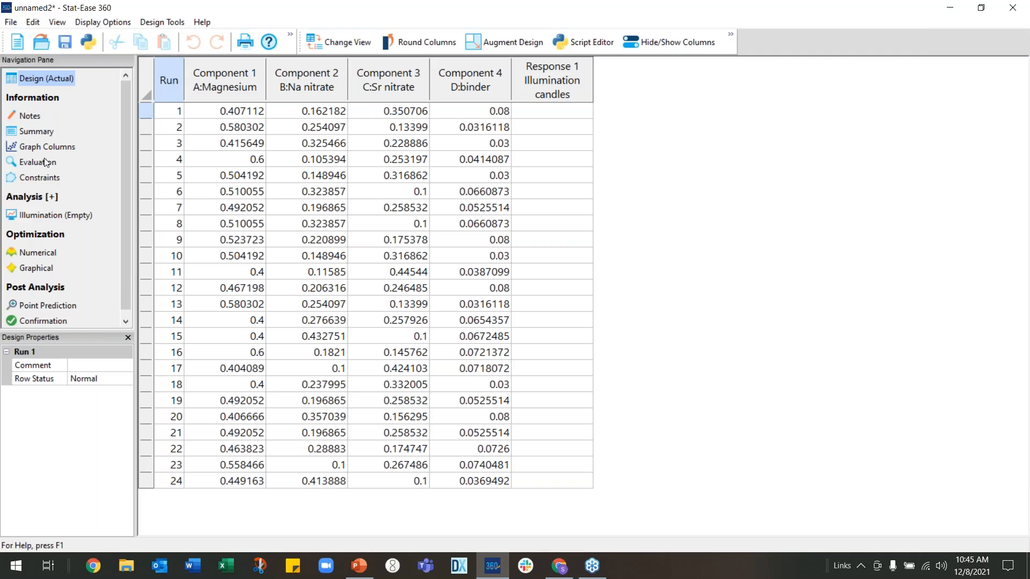
Open the new design's FDS graph under Evaluation and review the precision requirements on the current slide in the slide show
{"action": "left_click", "coordinate": [44, 161]}
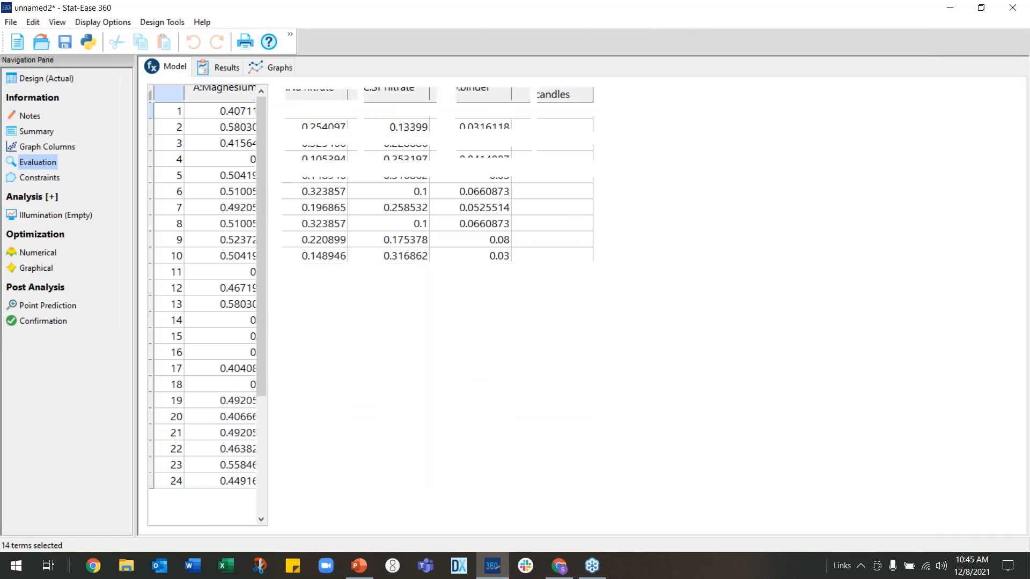
{"action": "left_click", "coordinate": [273, 67]}
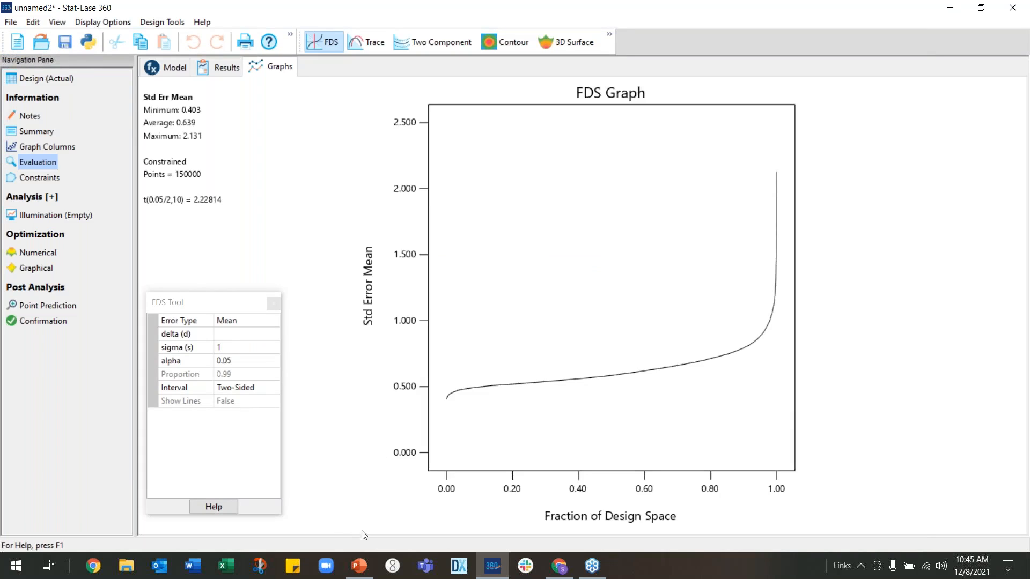
{"action": "left_click", "coordinate": [367, 571]}
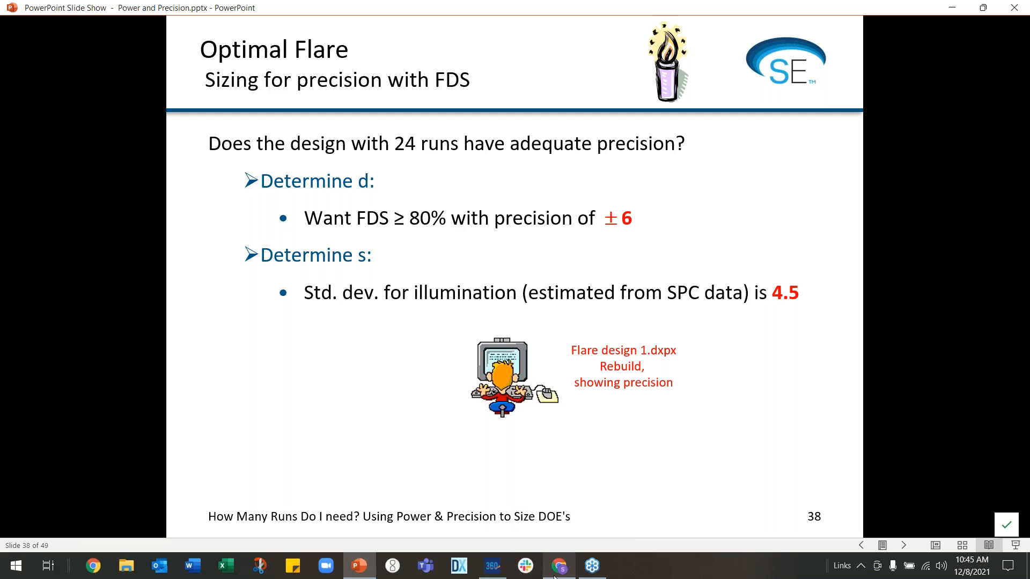
{"action": "left_click", "coordinate": [492, 566]}
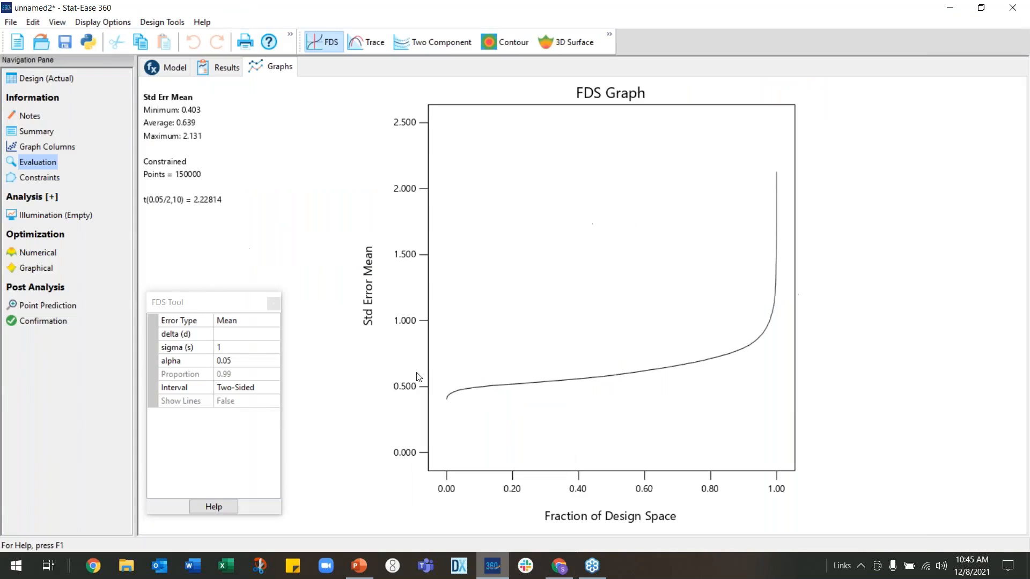
Set the FDS tool's delta to 6 and sigma to 4.5, and move the tool window aside
{"action": "left_click", "coordinate": [240, 335]}
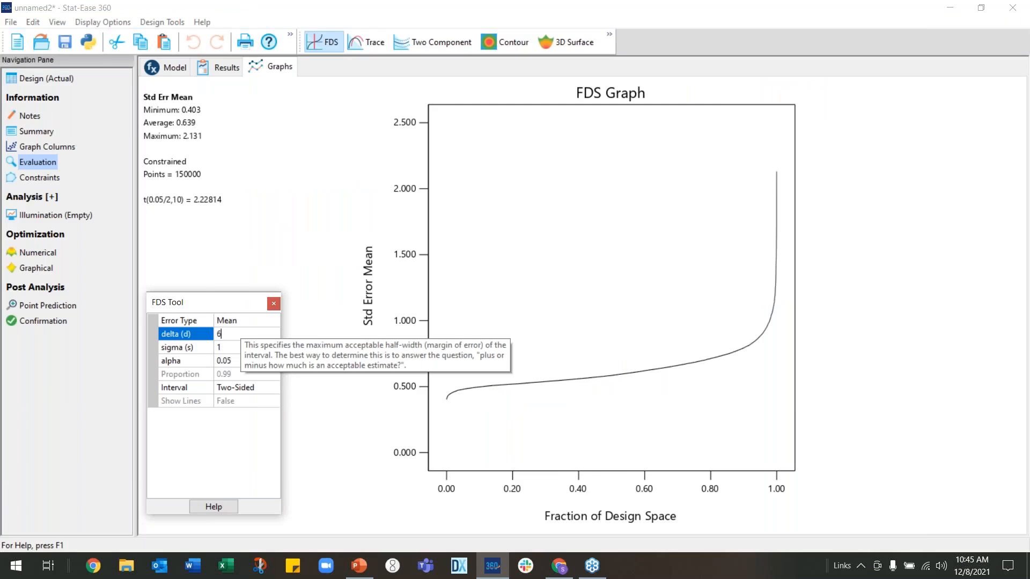
{"action": "left_click", "coordinate": [233, 349]}
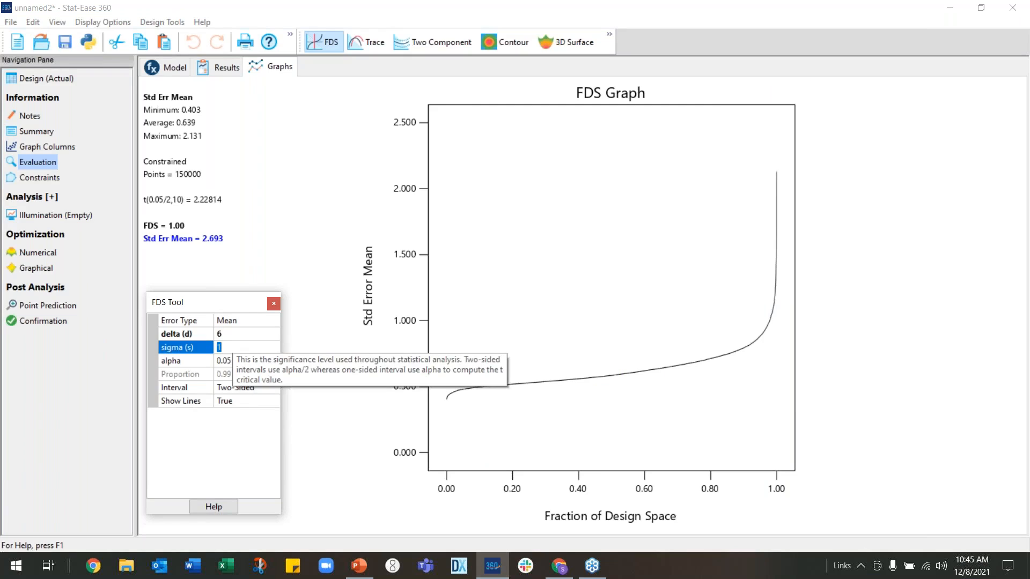
{"action": "key", "text": "Tab"}
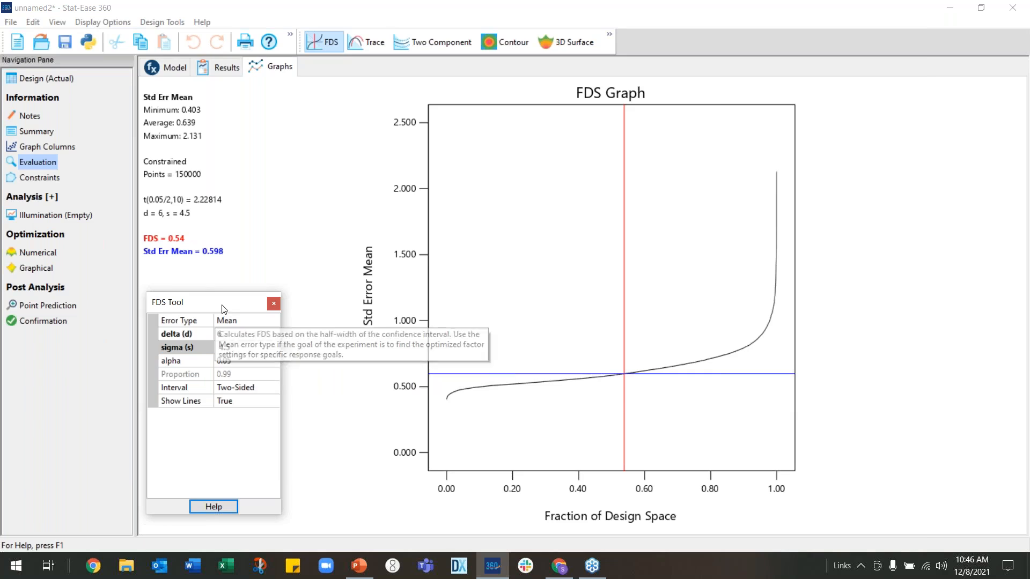
{"action": "left_click_drag", "start_coordinate": [223, 307], "coordinate": [198, 292]}
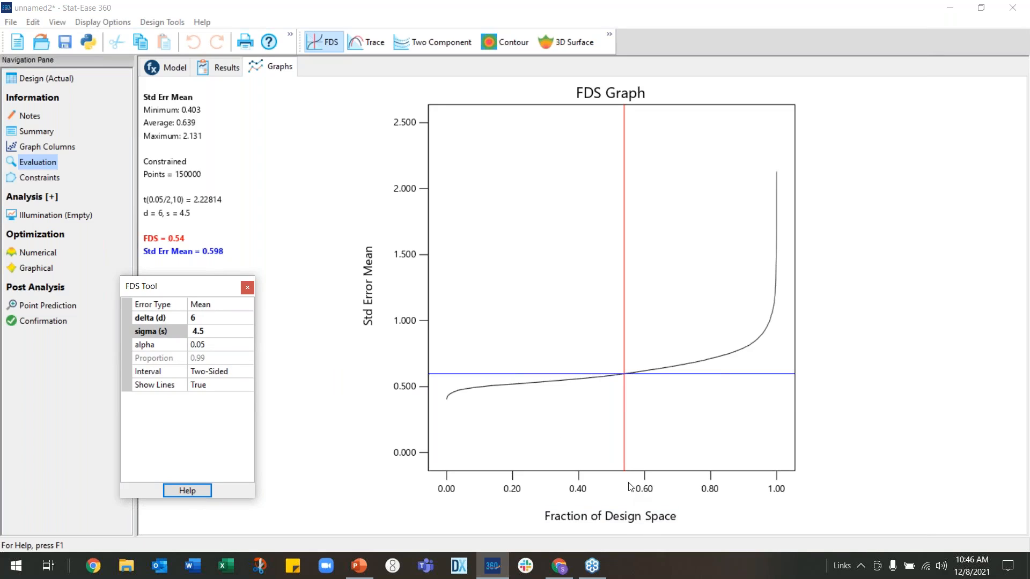
Build another new design reusing the previous factors and responses, adding 4 additional model points
{"action": "mouse_move", "coordinate": [186, 256]}
{"action": "left_click", "coordinate": [54, 77]}
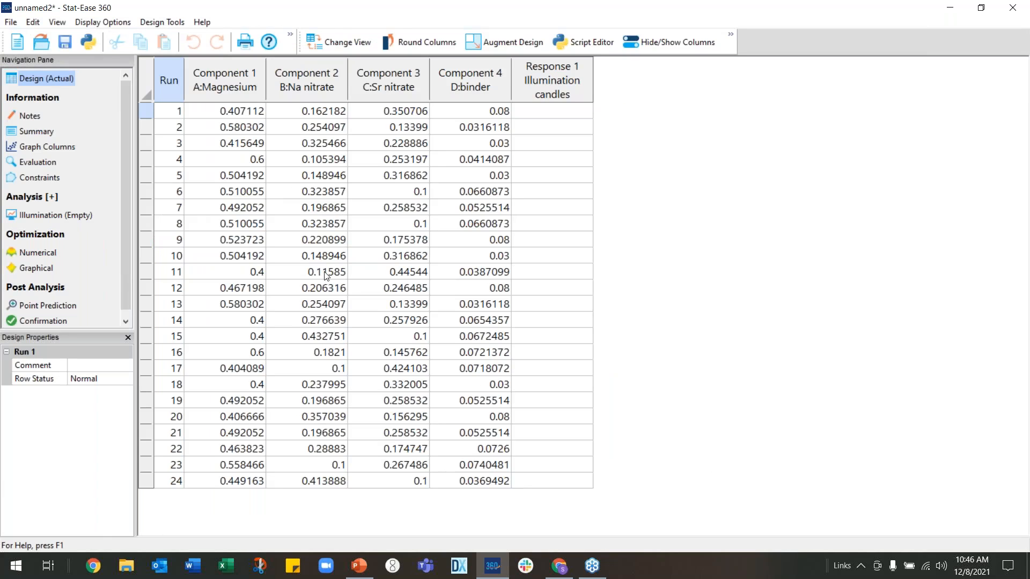
{"action": "left_click", "coordinate": [11, 24]}
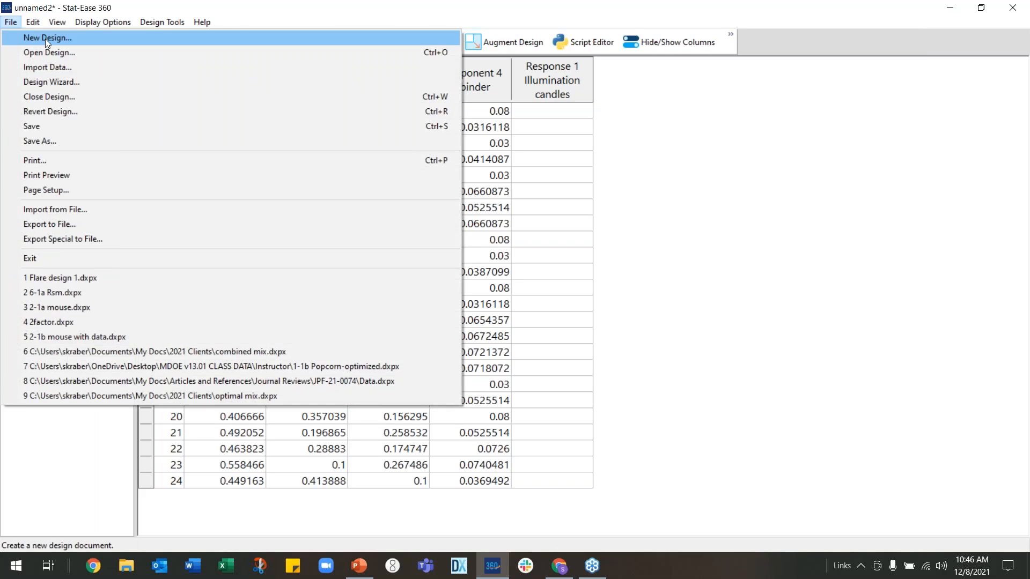
{"action": "left_click", "coordinate": [46, 39]}
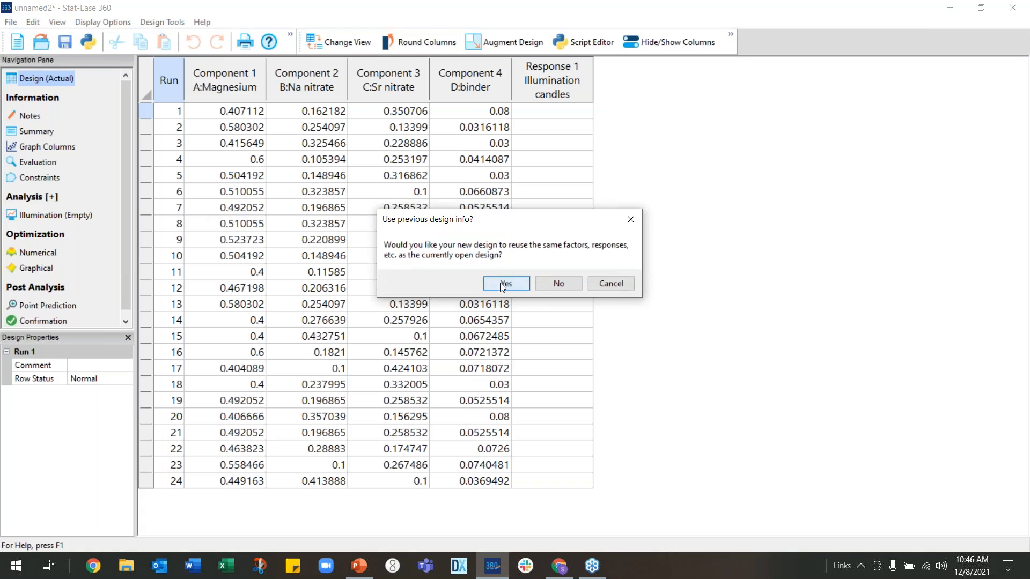
{"action": "left_click", "coordinate": [504, 284]}
{"action": "left_click", "coordinate": [529, 278]}
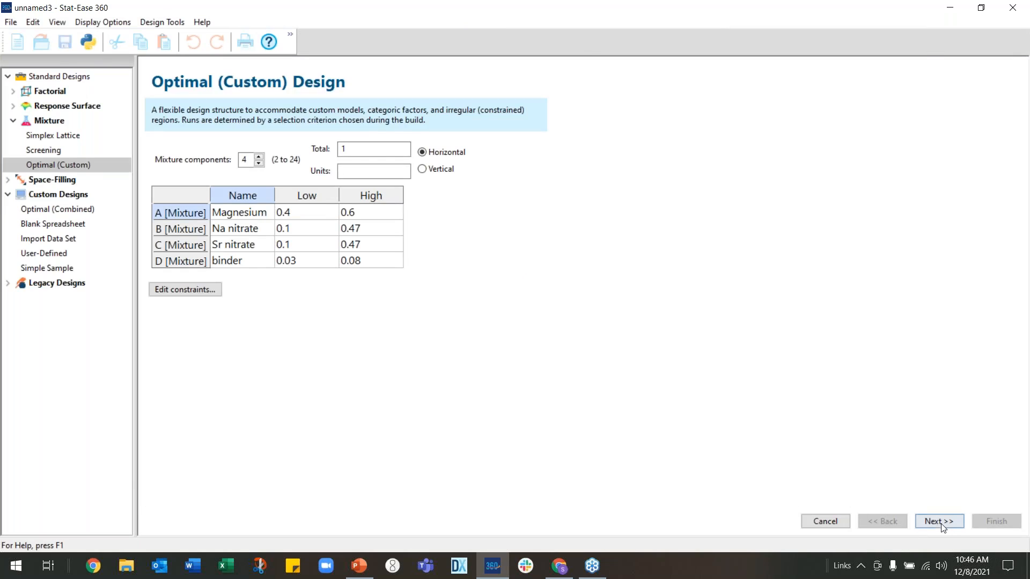
{"action": "left_click", "coordinate": [932, 521]}
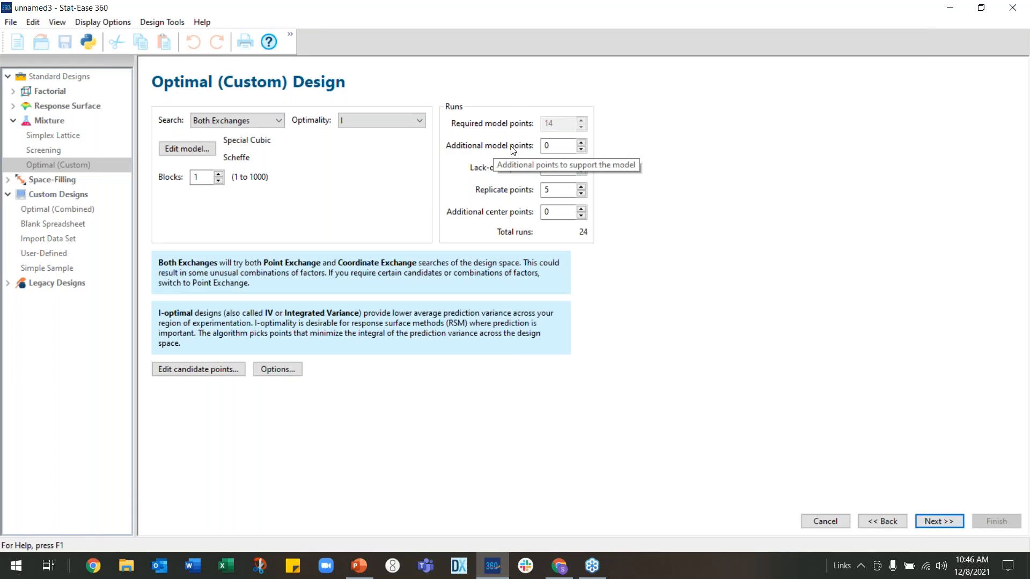
{"action": "left_click", "coordinate": [581, 143]}
{"action": "left_click", "coordinate": [581, 144]}
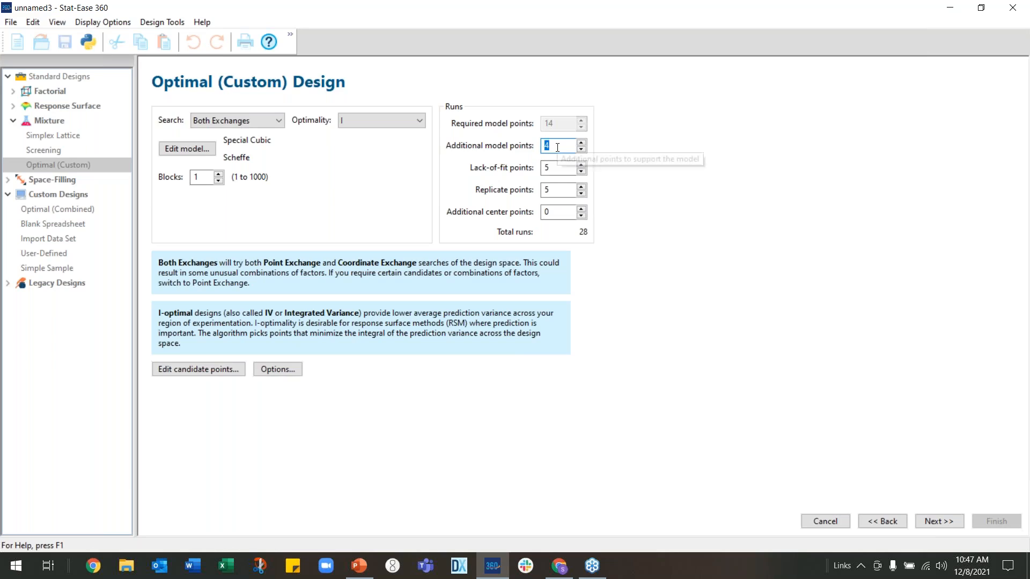
{"action": "left_click", "coordinate": [940, 521]}
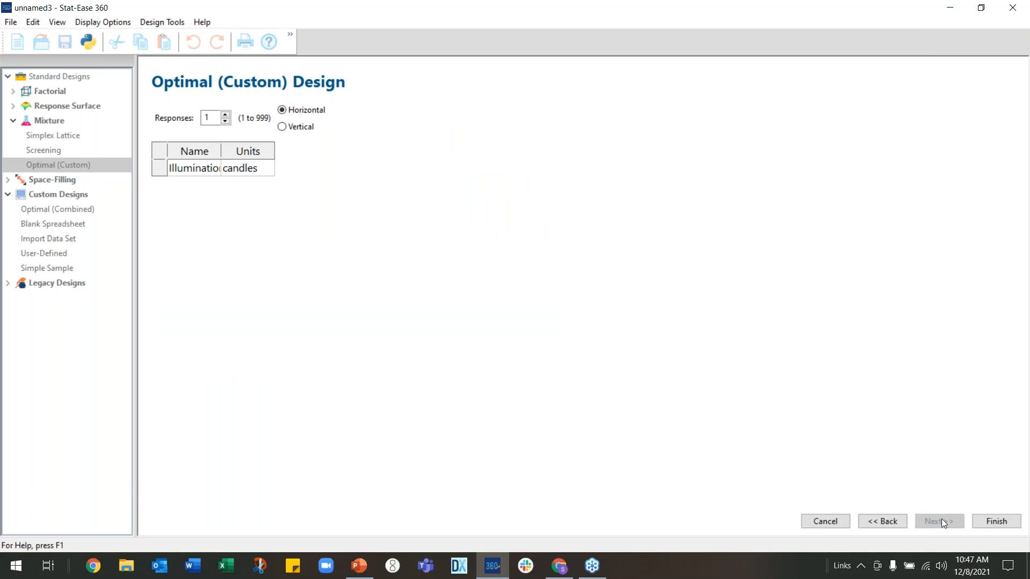
{"action": "left_click", "coordinate": [983, 524]}
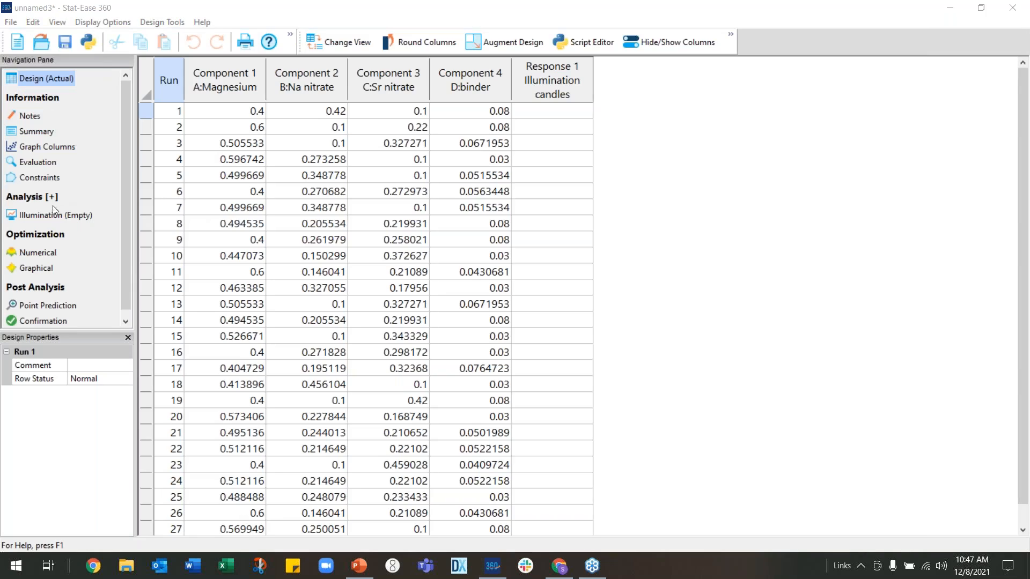
Open the new design's FDS graph and set the FDS tool's delta to 6 and sigma to 4.5
{"action": "left_click", "coordinate": [37, 161]}
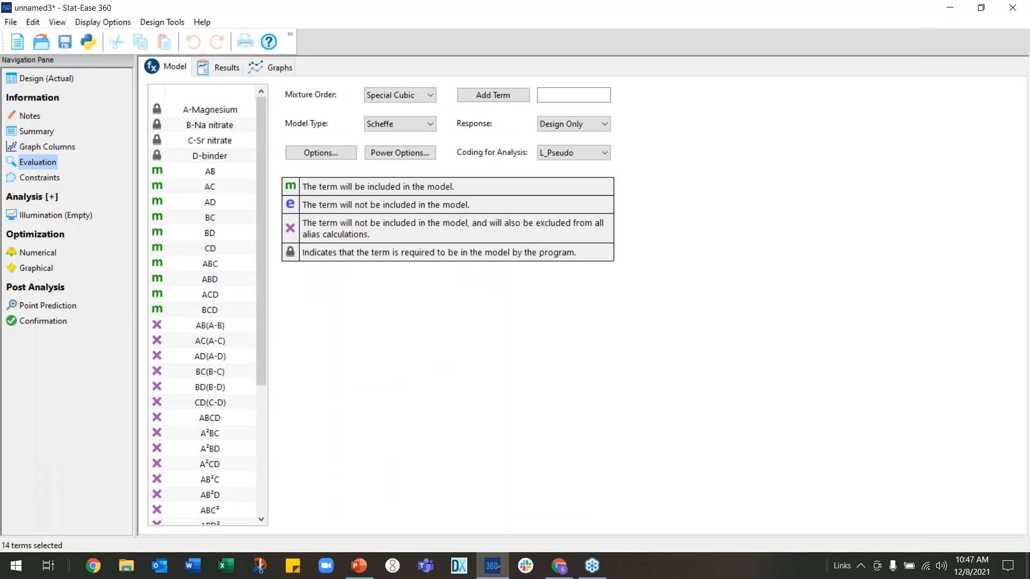
{"action": "left_click", "coordinate": [272, 67]}
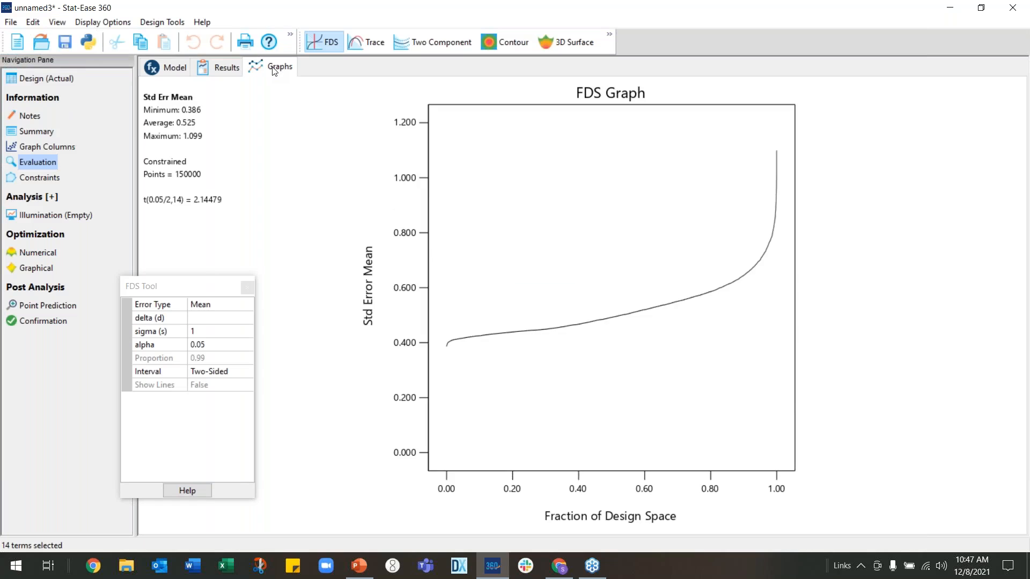
{"action": "left_click_drag", "start_coordinate": [191, 288], "coordinate": [215, 250]}
{"action": "left_click", "coordinate": [217, 279]}
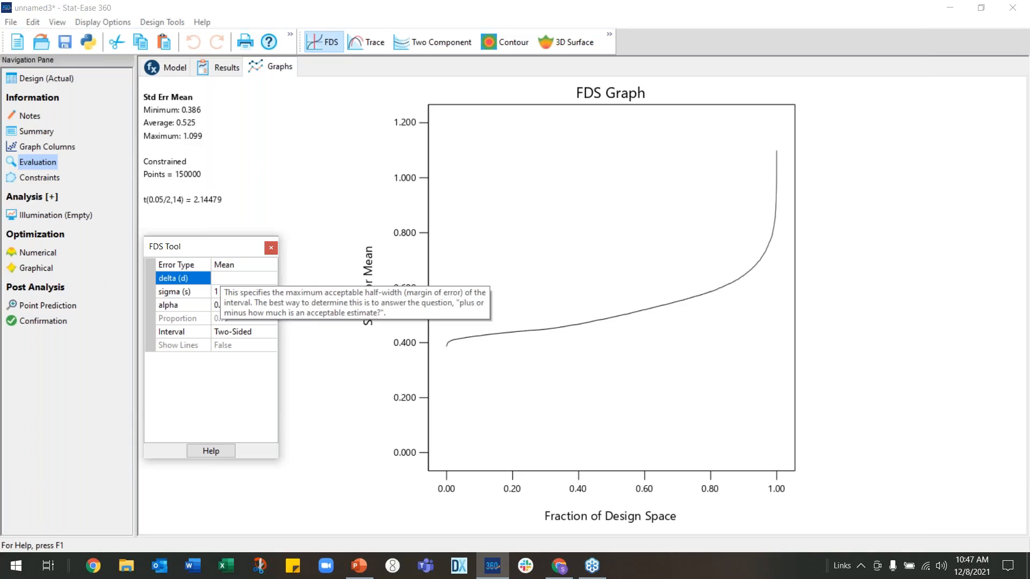
{"action": "left_click", "coordinate": [218, 292]}
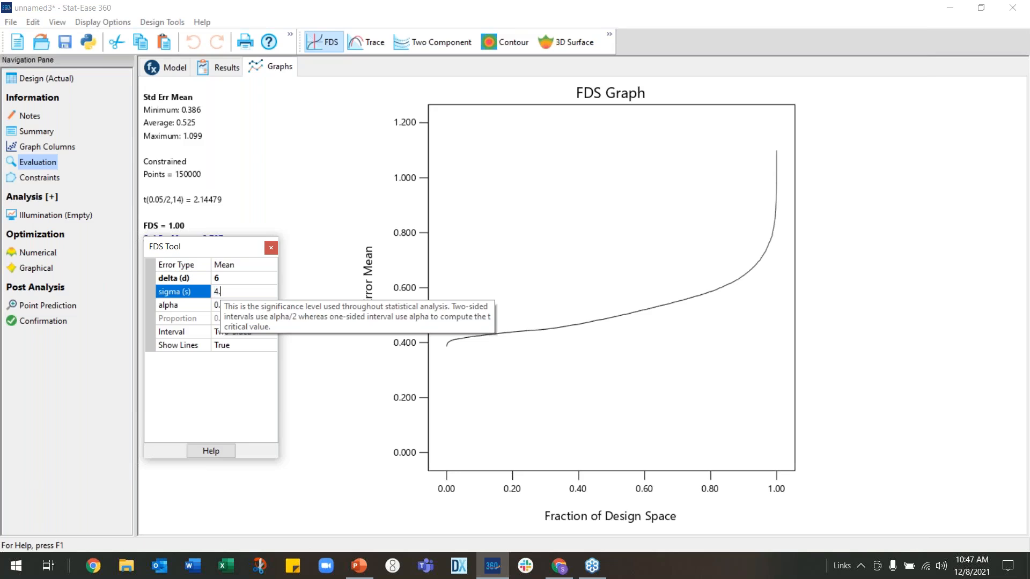
{"action": "key", "text": "Tab"}
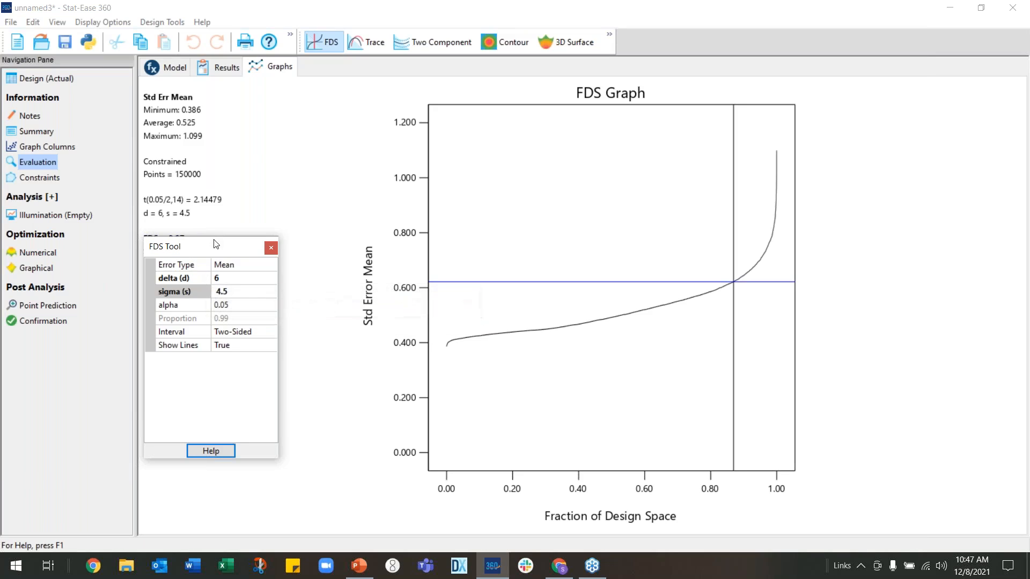
{"action": "left_click_drag", "start_coordinate": [220, 258], "coordinate": [218, 309]}
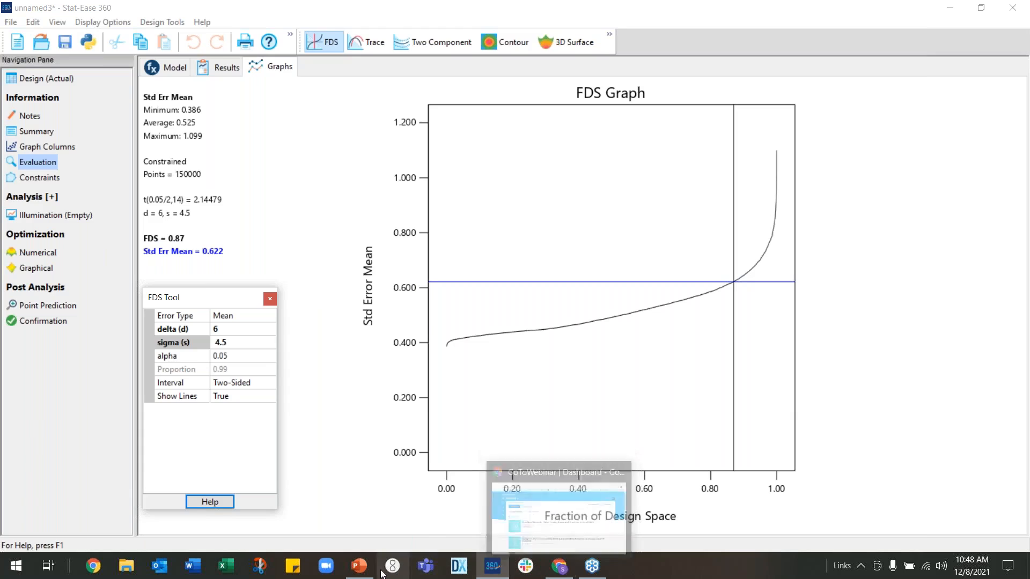
Switch to the PowerPoint slide show and advance two slides
{"action": "left_click", "coordinate": [357, 570]}
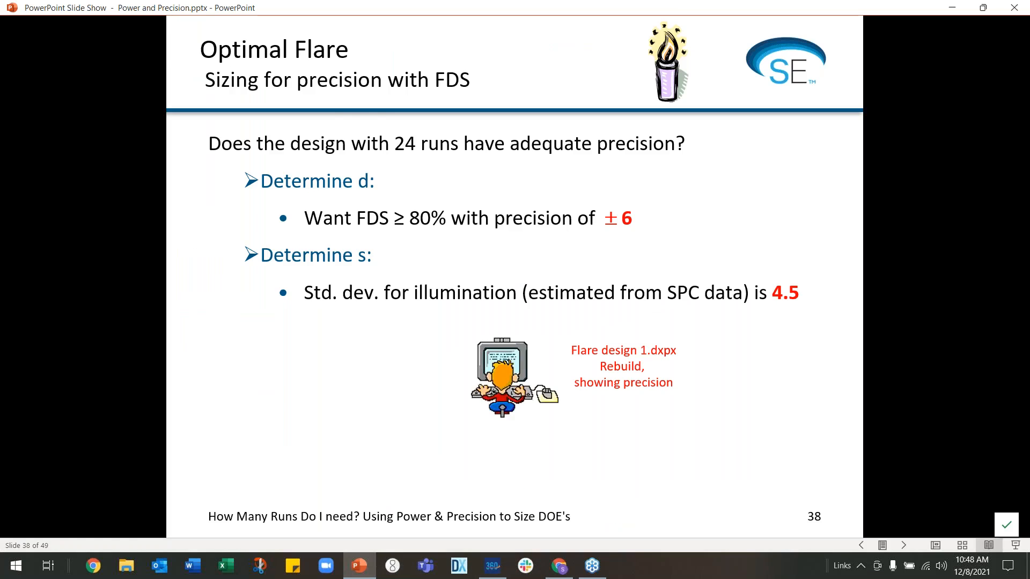
{"action": "key", "text": "Right"}
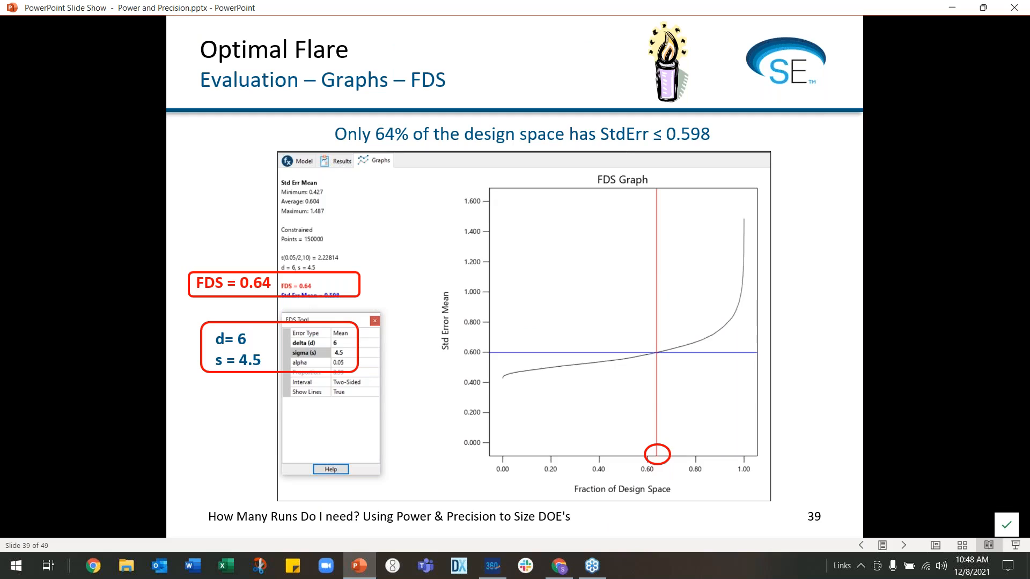
{"action": "key", "text": "Right"}
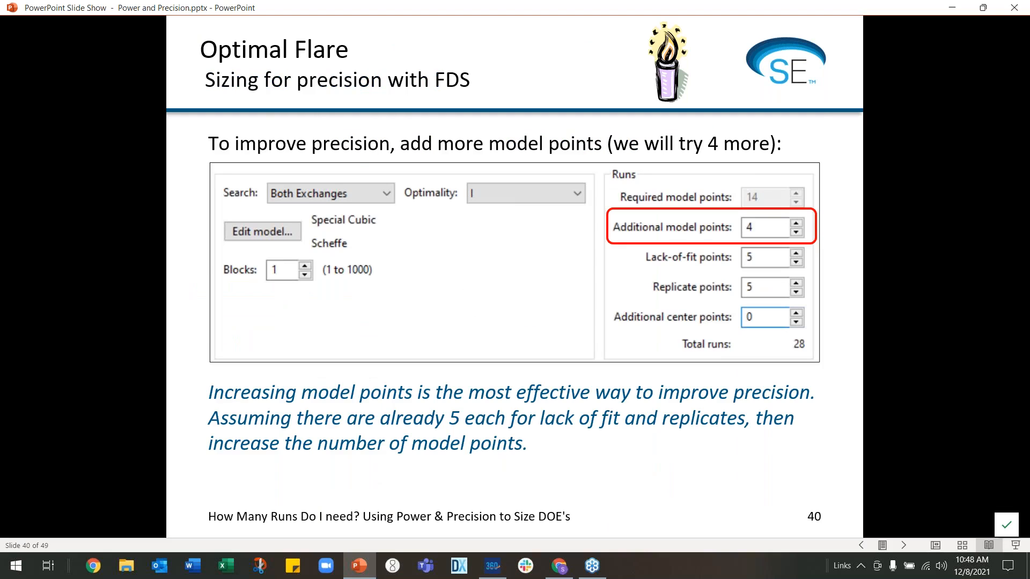